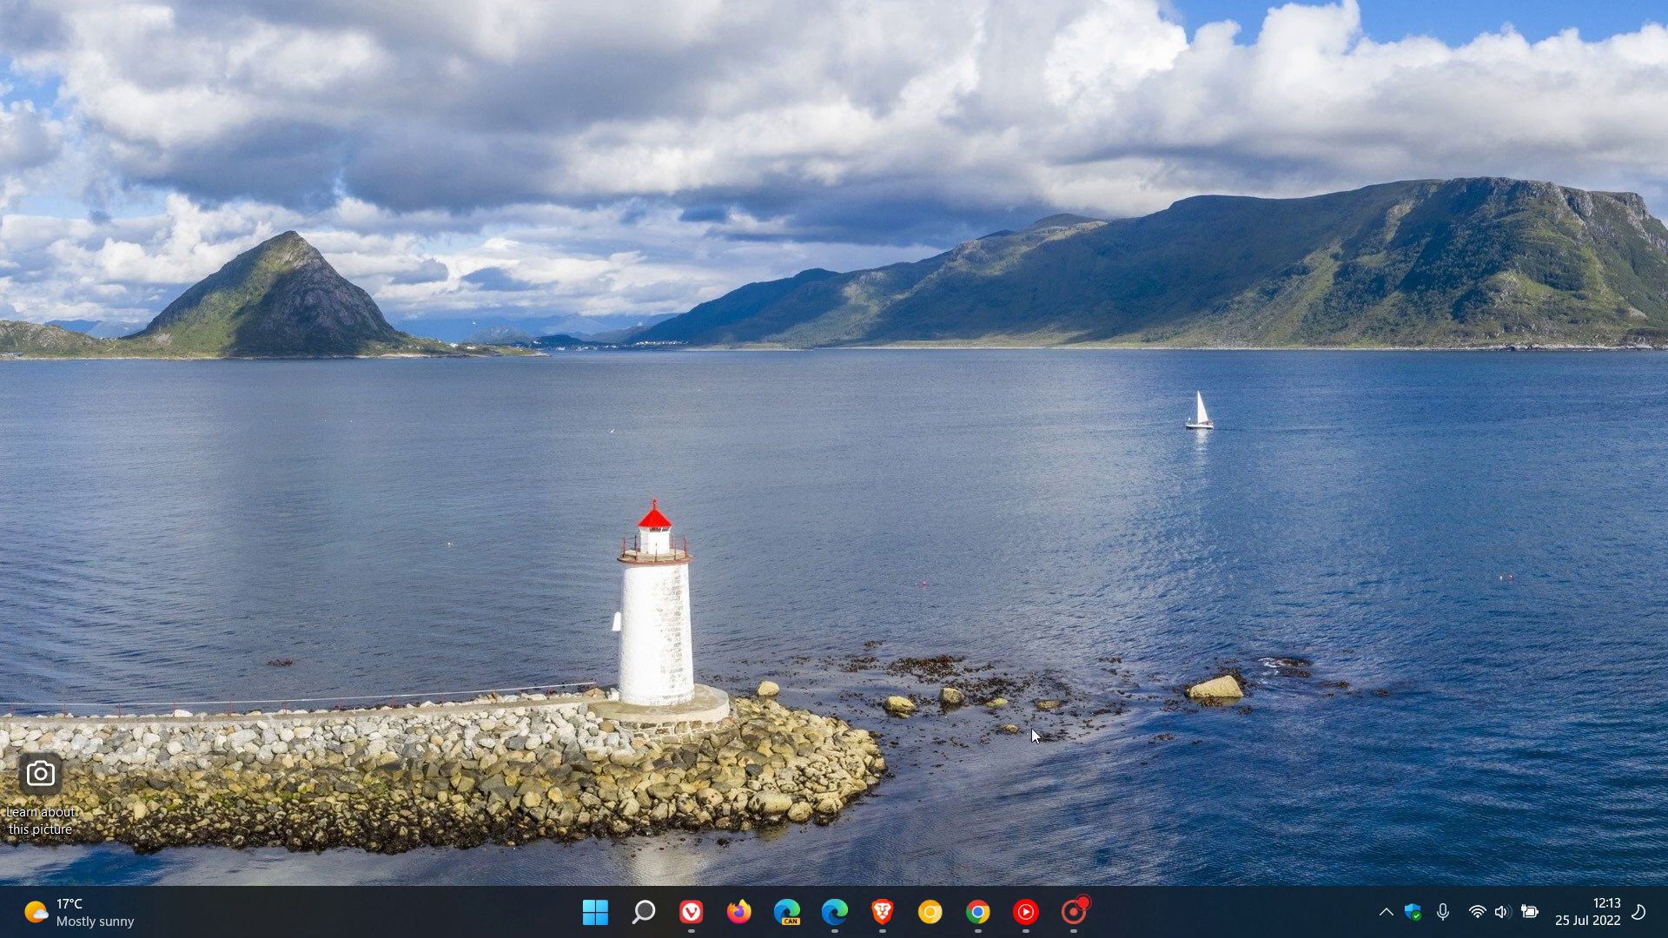
# Launch Google Chrome from the taskbar to its New Tab page.
pyautogui.click(978, 911)
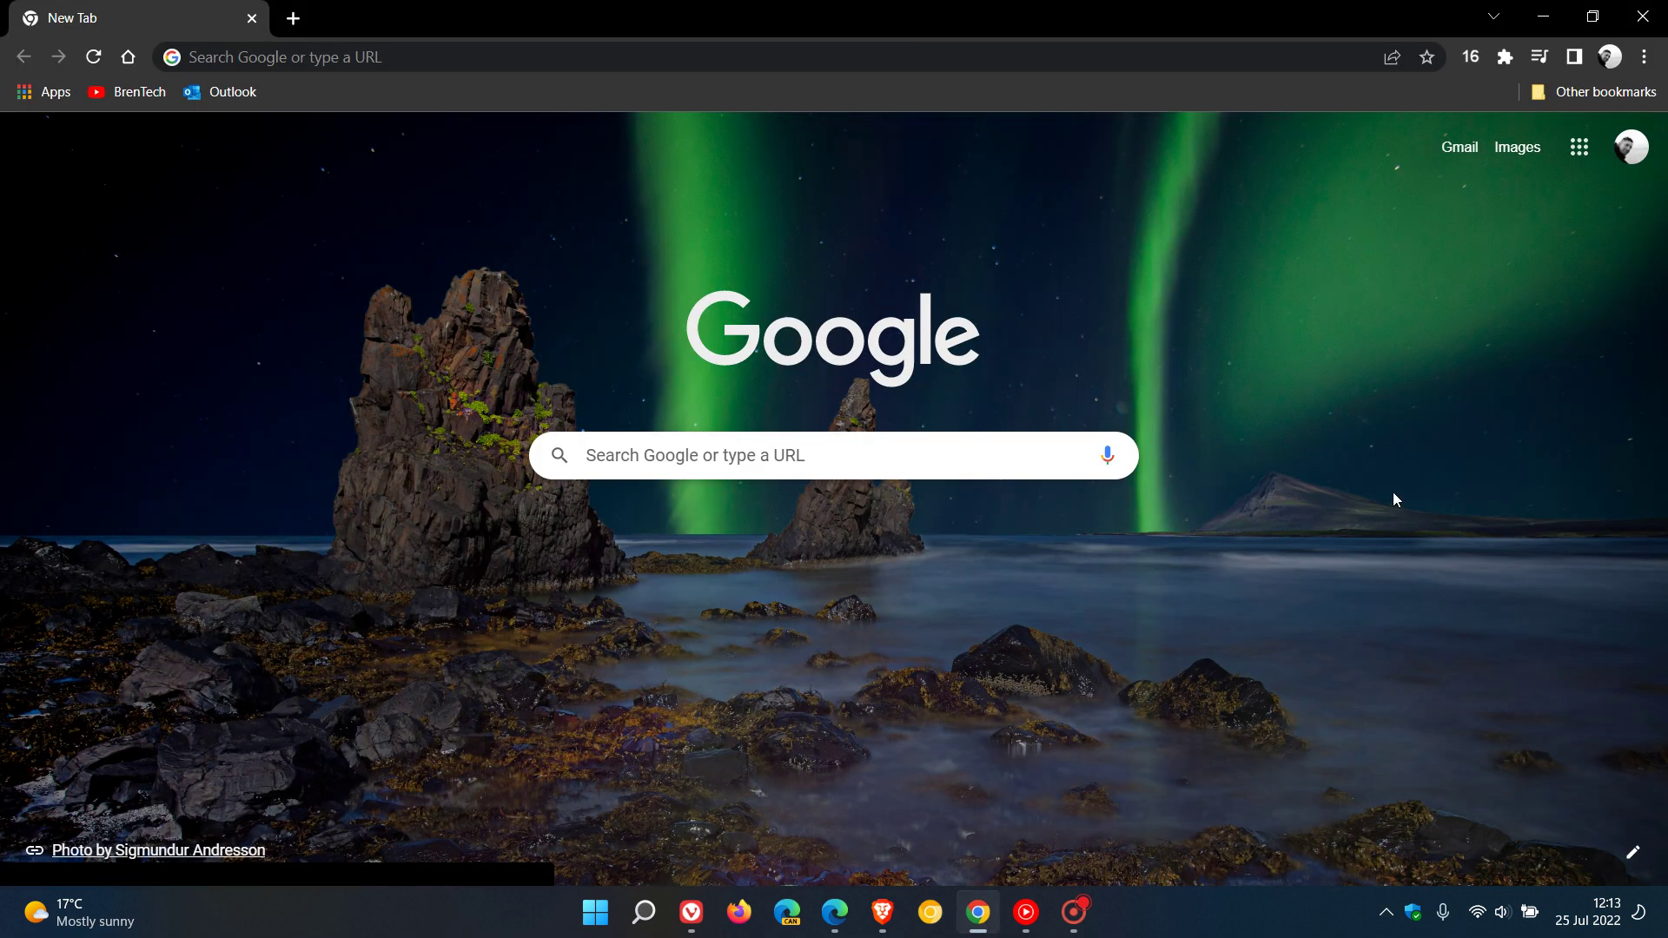
# Load the Outlook inbox at outlook.live.com from the bookmarks bar.
pyautogui.click(221, 92)
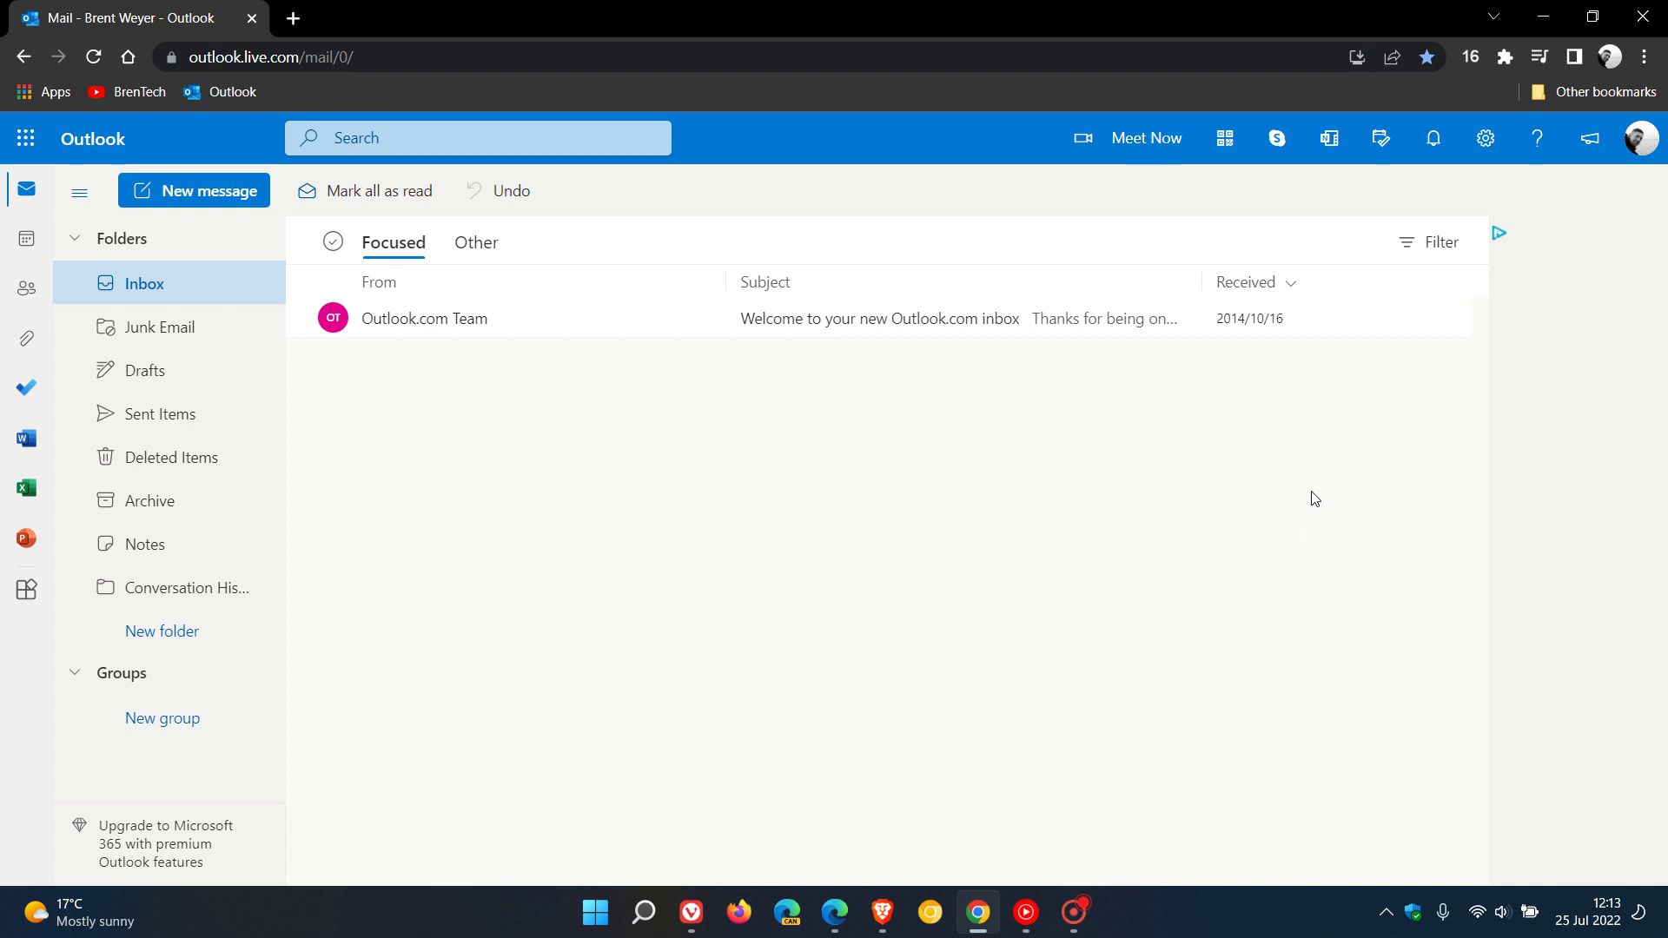
# Create an 'Outlook (PWA)' shortcut that opens as its own window.
pyautogui.click(1644, 57)
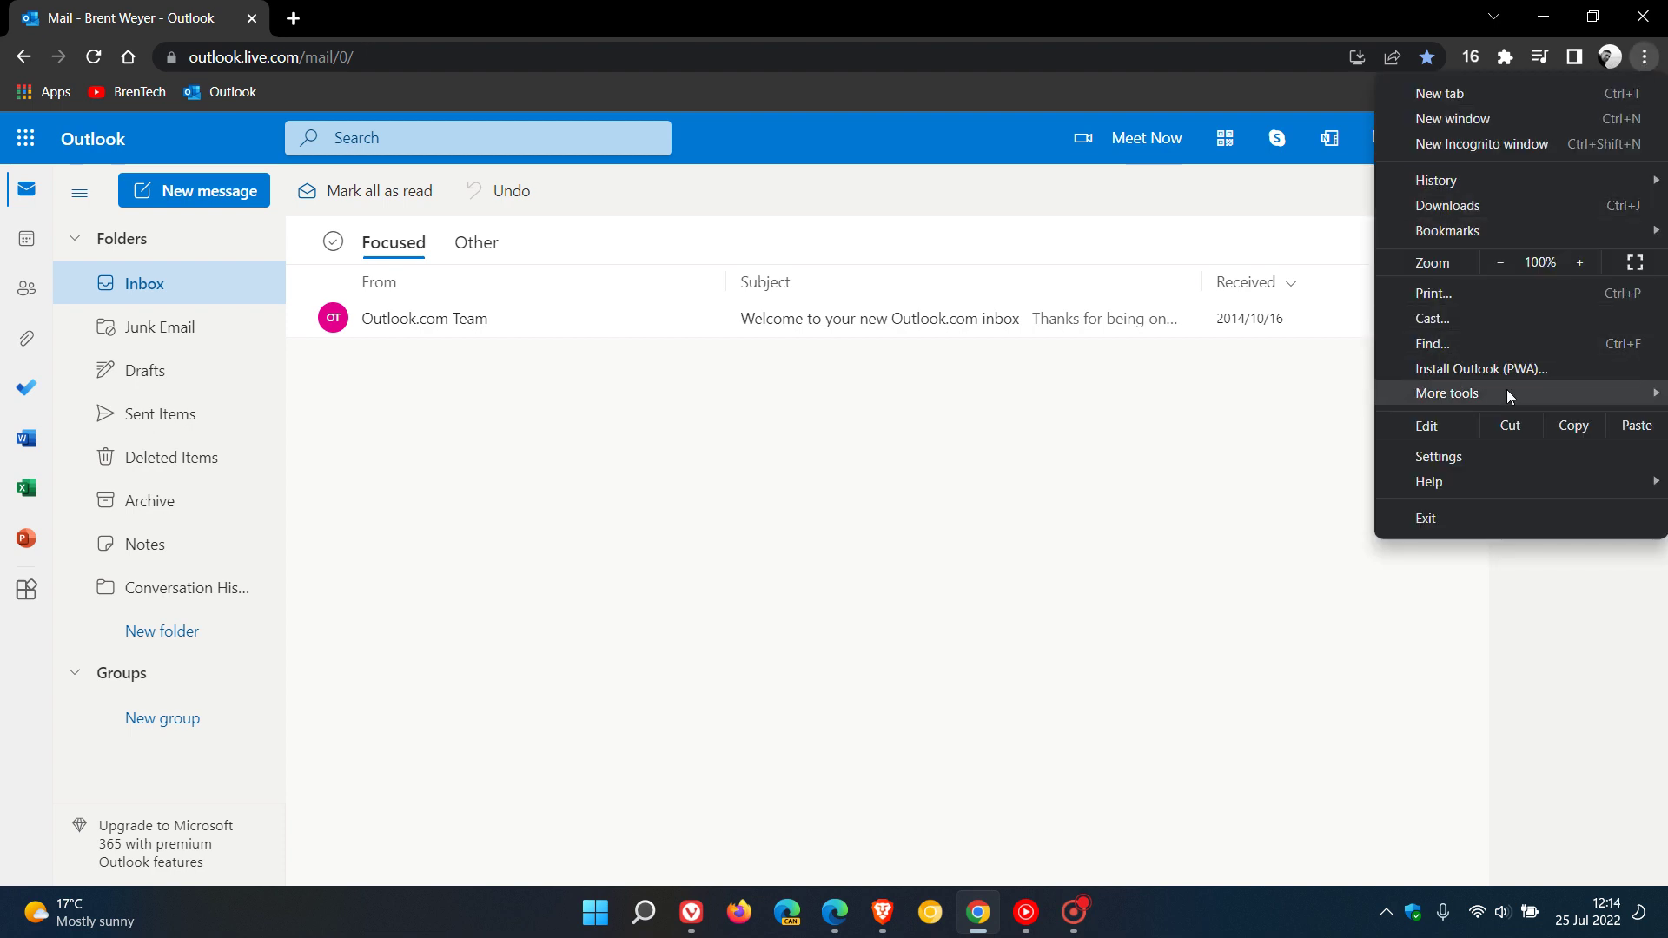
pyautogui.moveTo(1507, 393)
pyautogui.click(1284, 430)
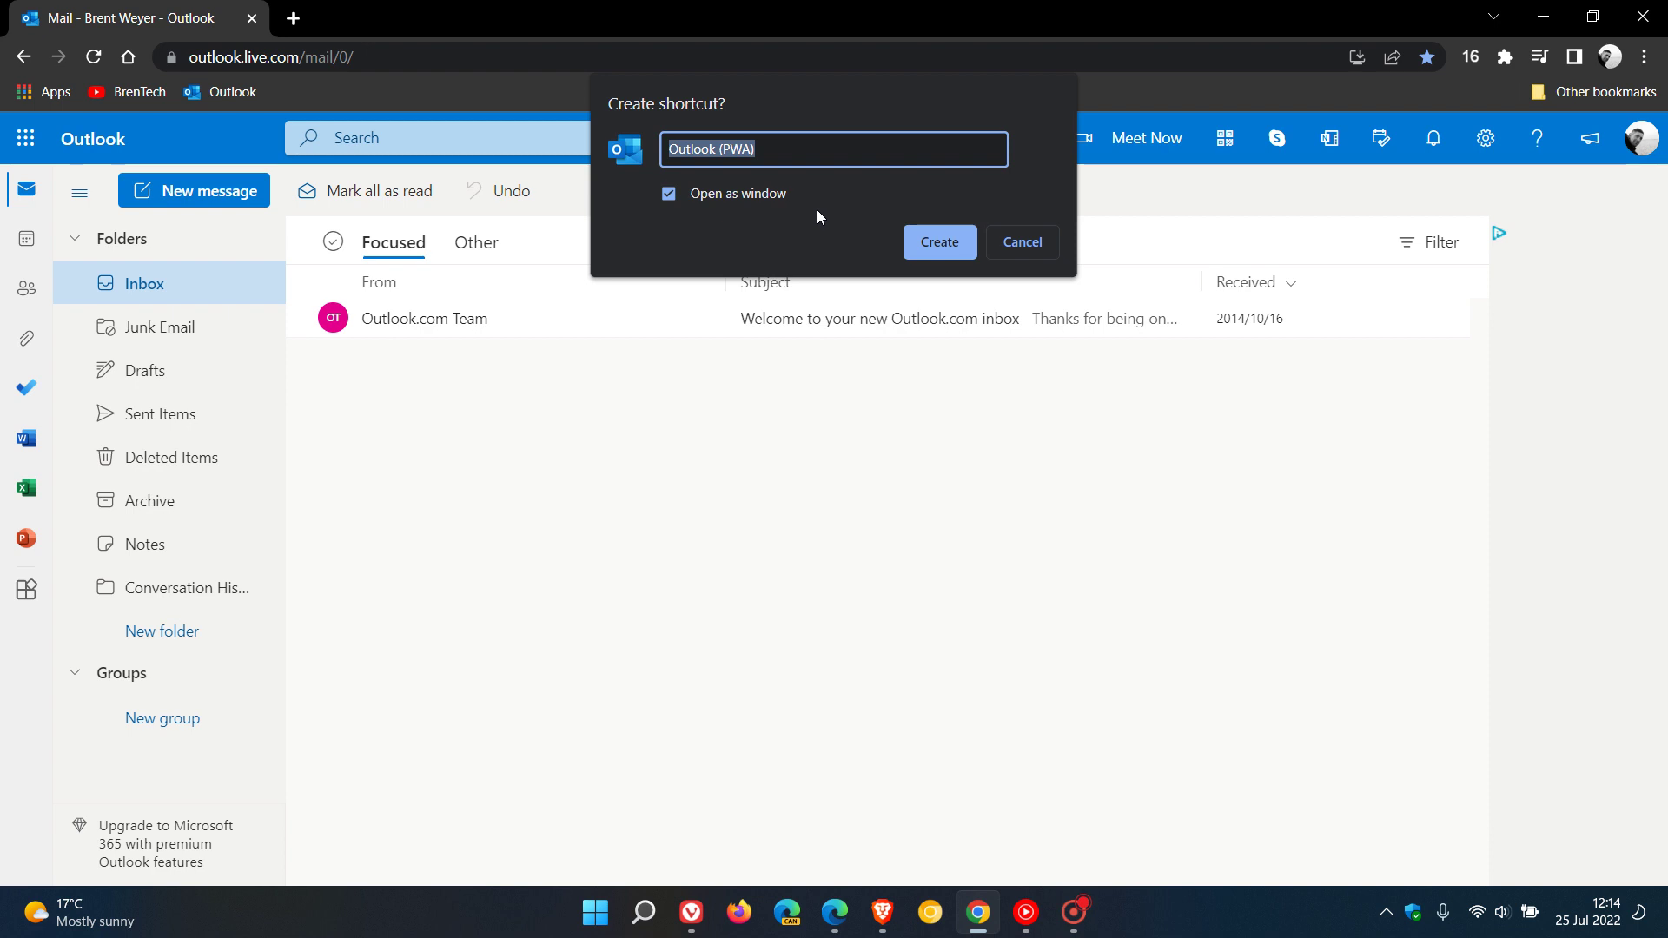
pyautogui.click(928, 245)
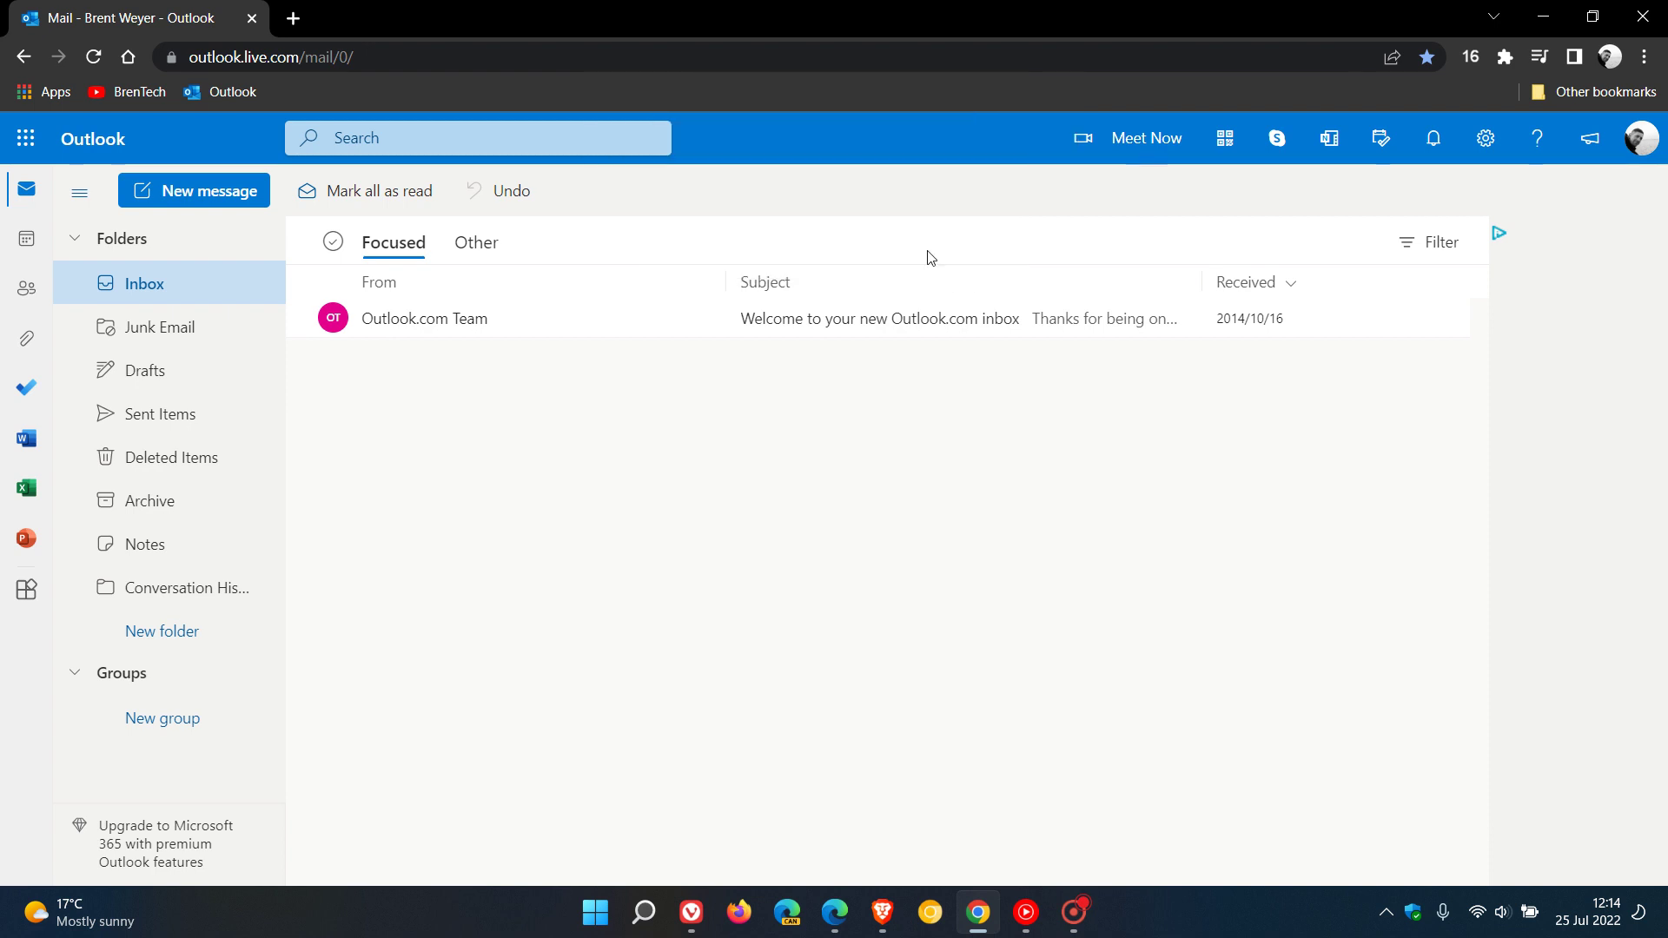
# Minimize the Outlook (PWA) window and bring up the Windows Start menu.
pyautogui.click(1545, 13)
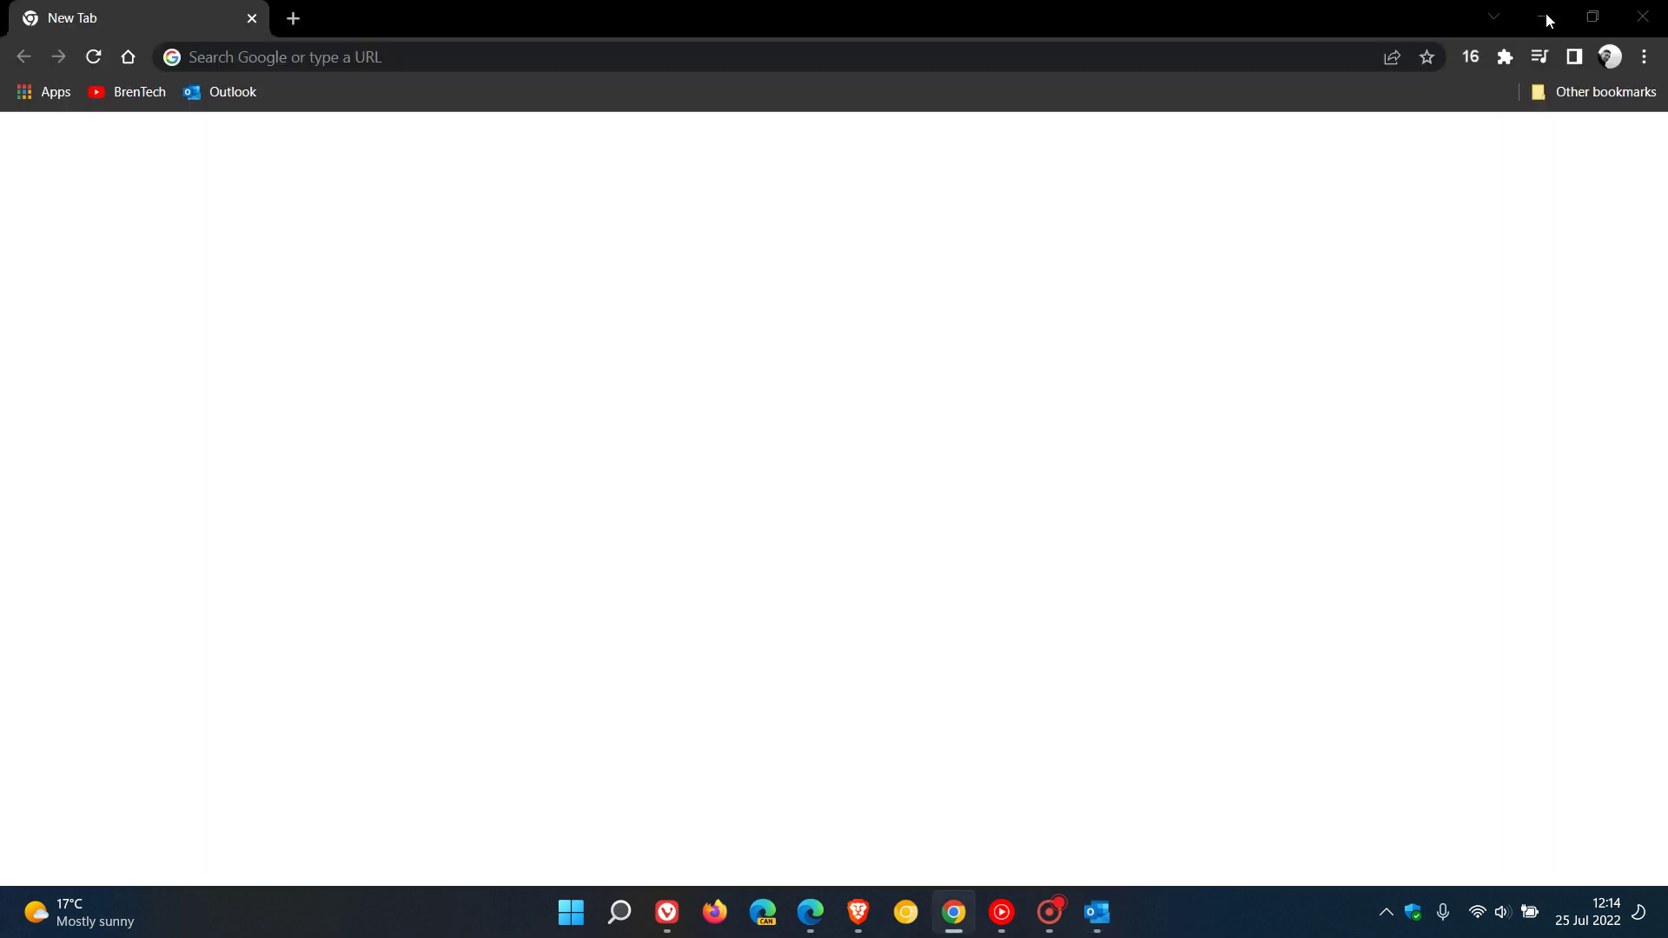
pyautogui.click(1097, 911)
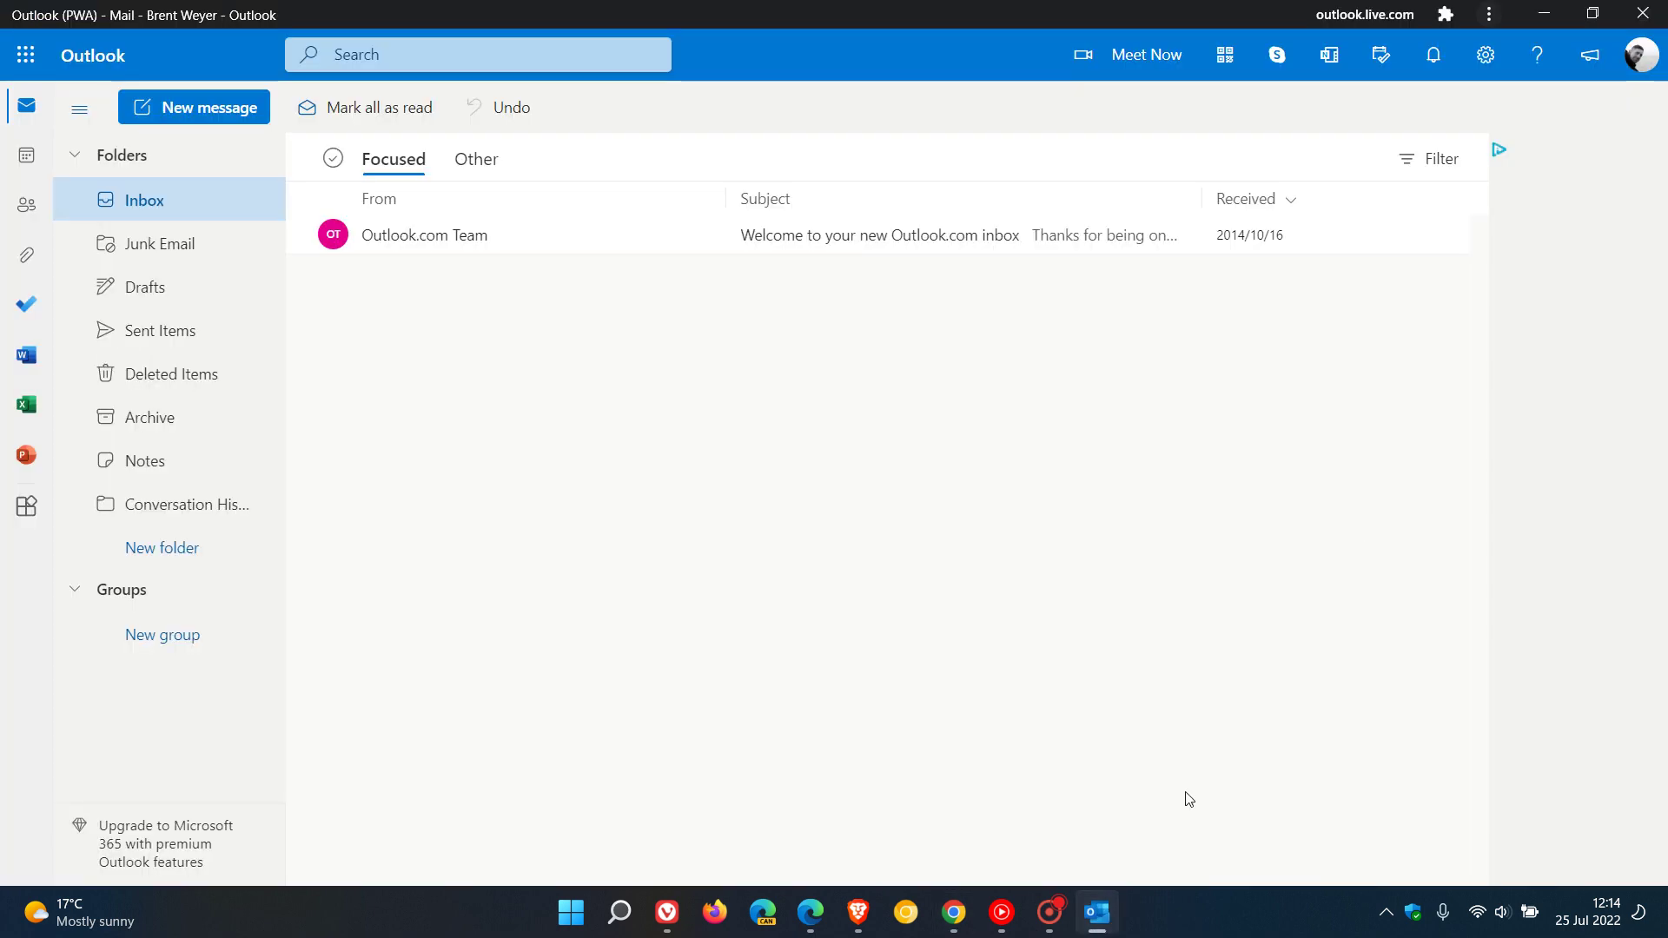
pyautogui.click(1544, 14)
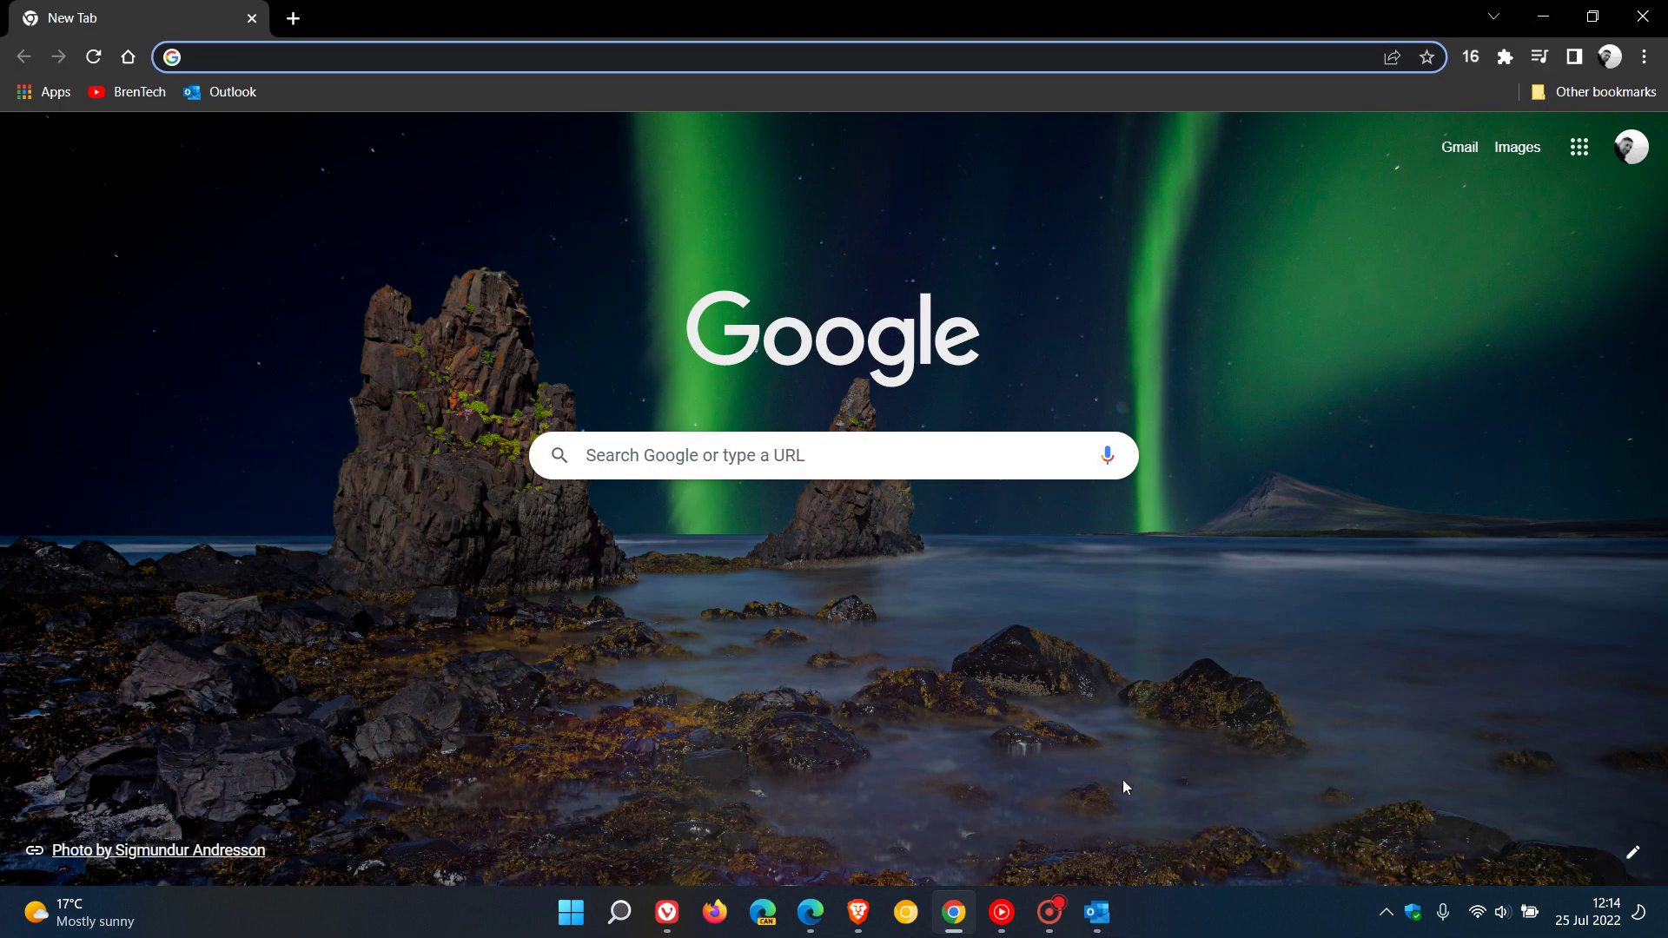
pyautogui.click(571, 912)
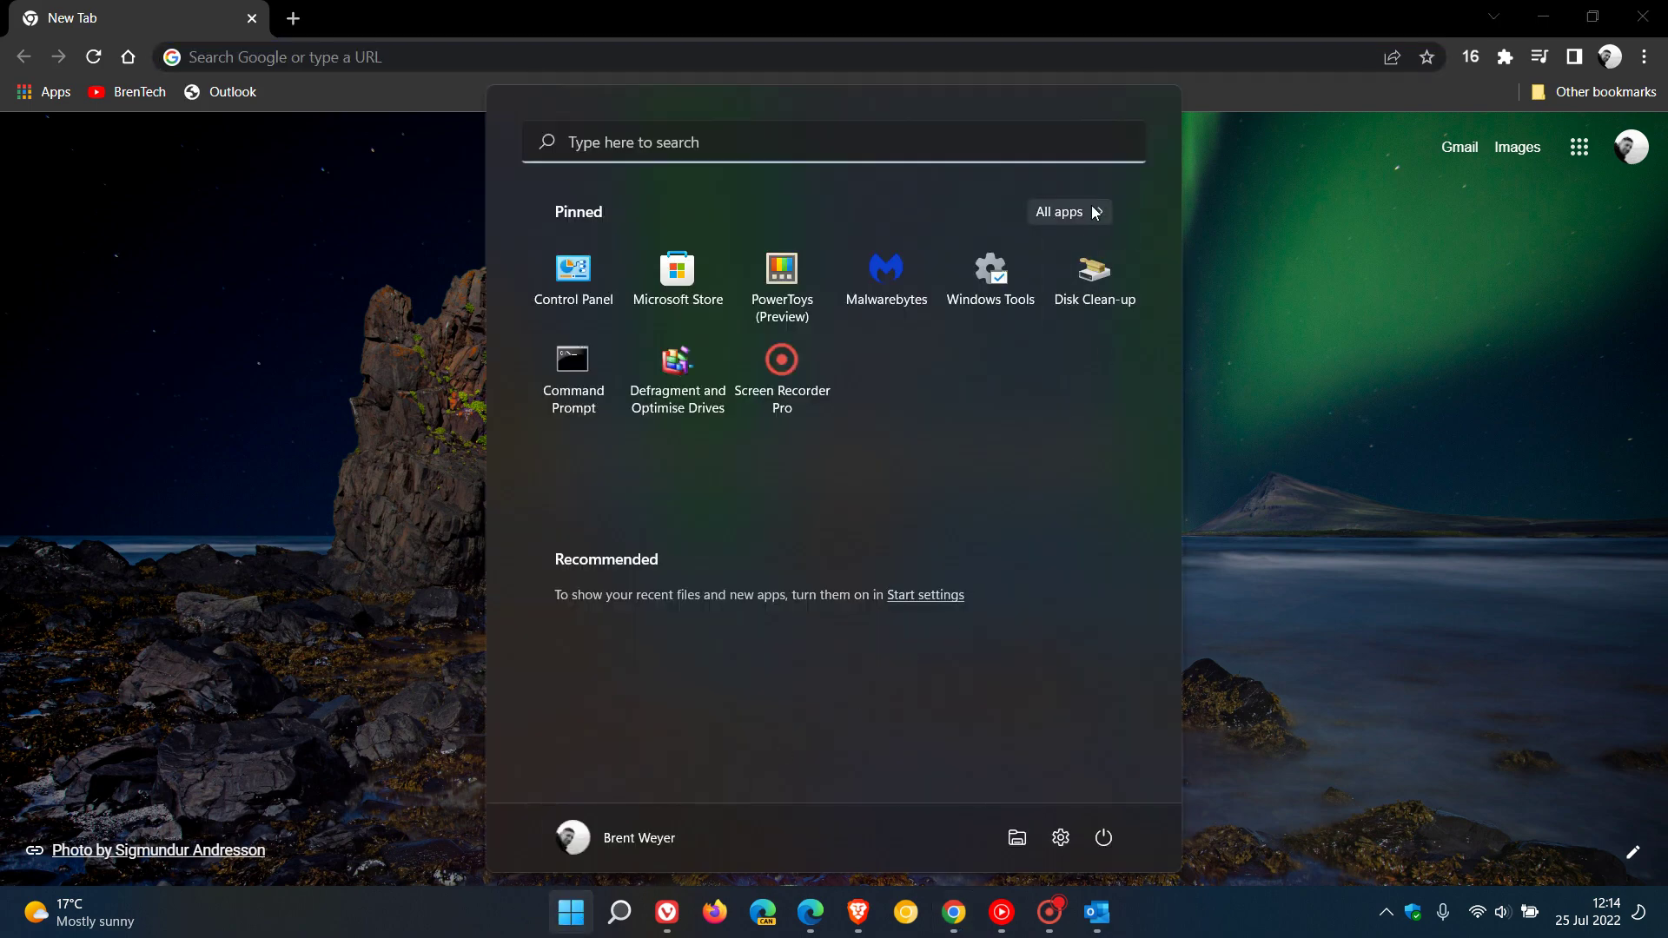
# Launch Outlook (PWA) from All apps > Chrome Apps in the Start menu.
pyautogui.click(1075, 213)
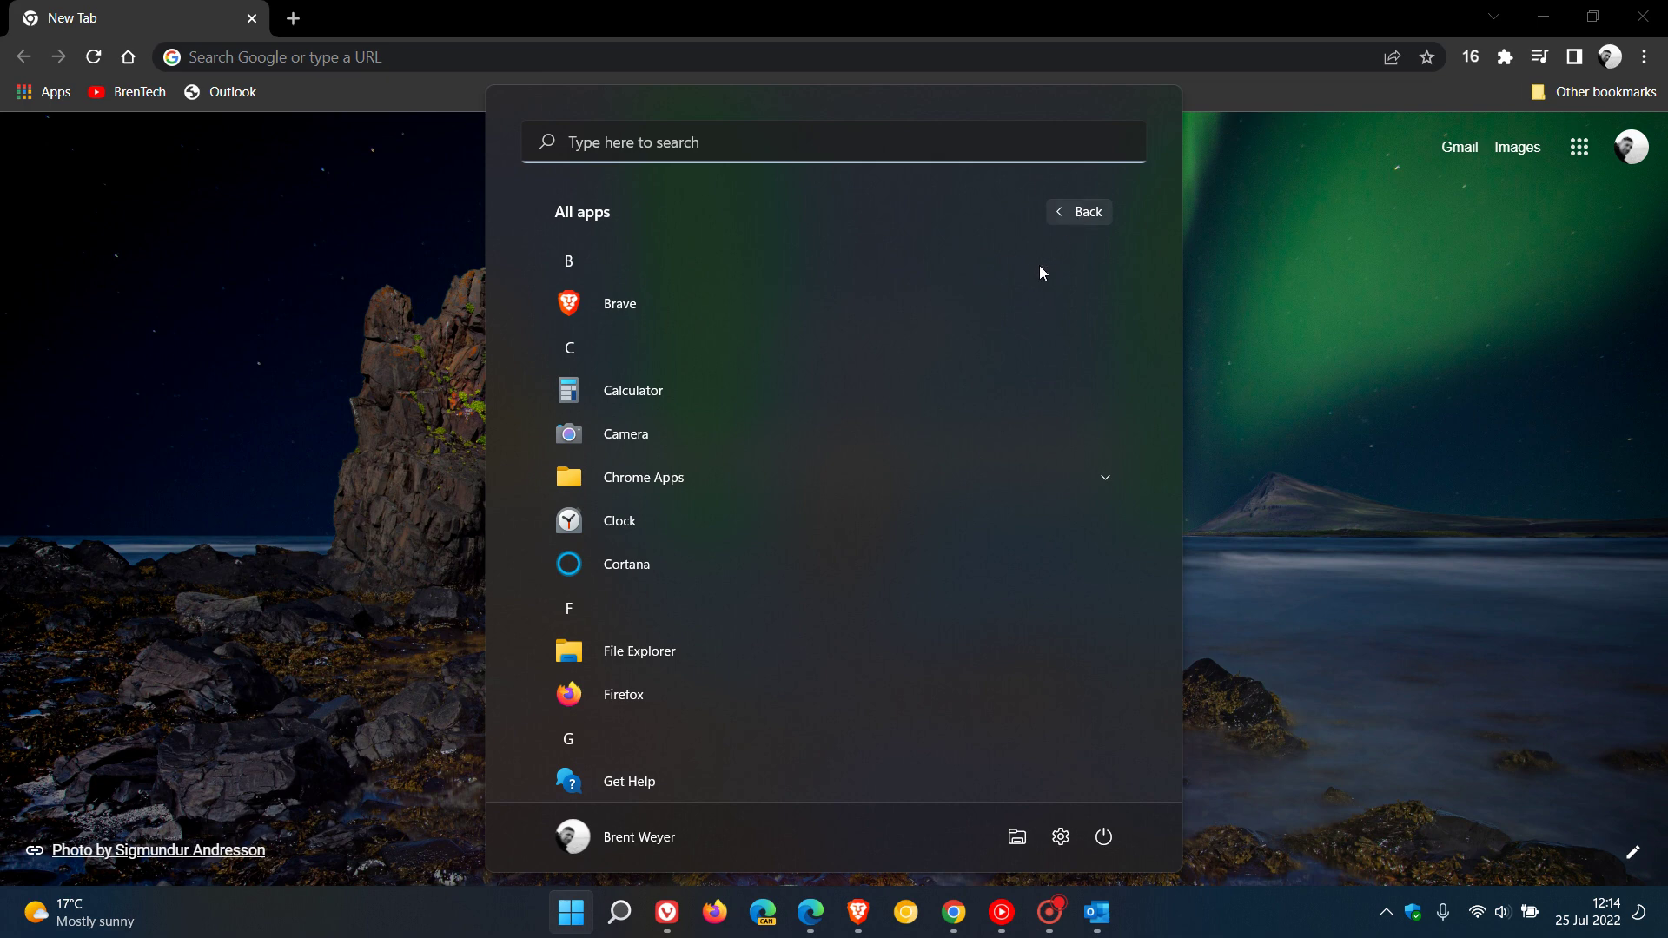
pyautogui.click(899, 482)
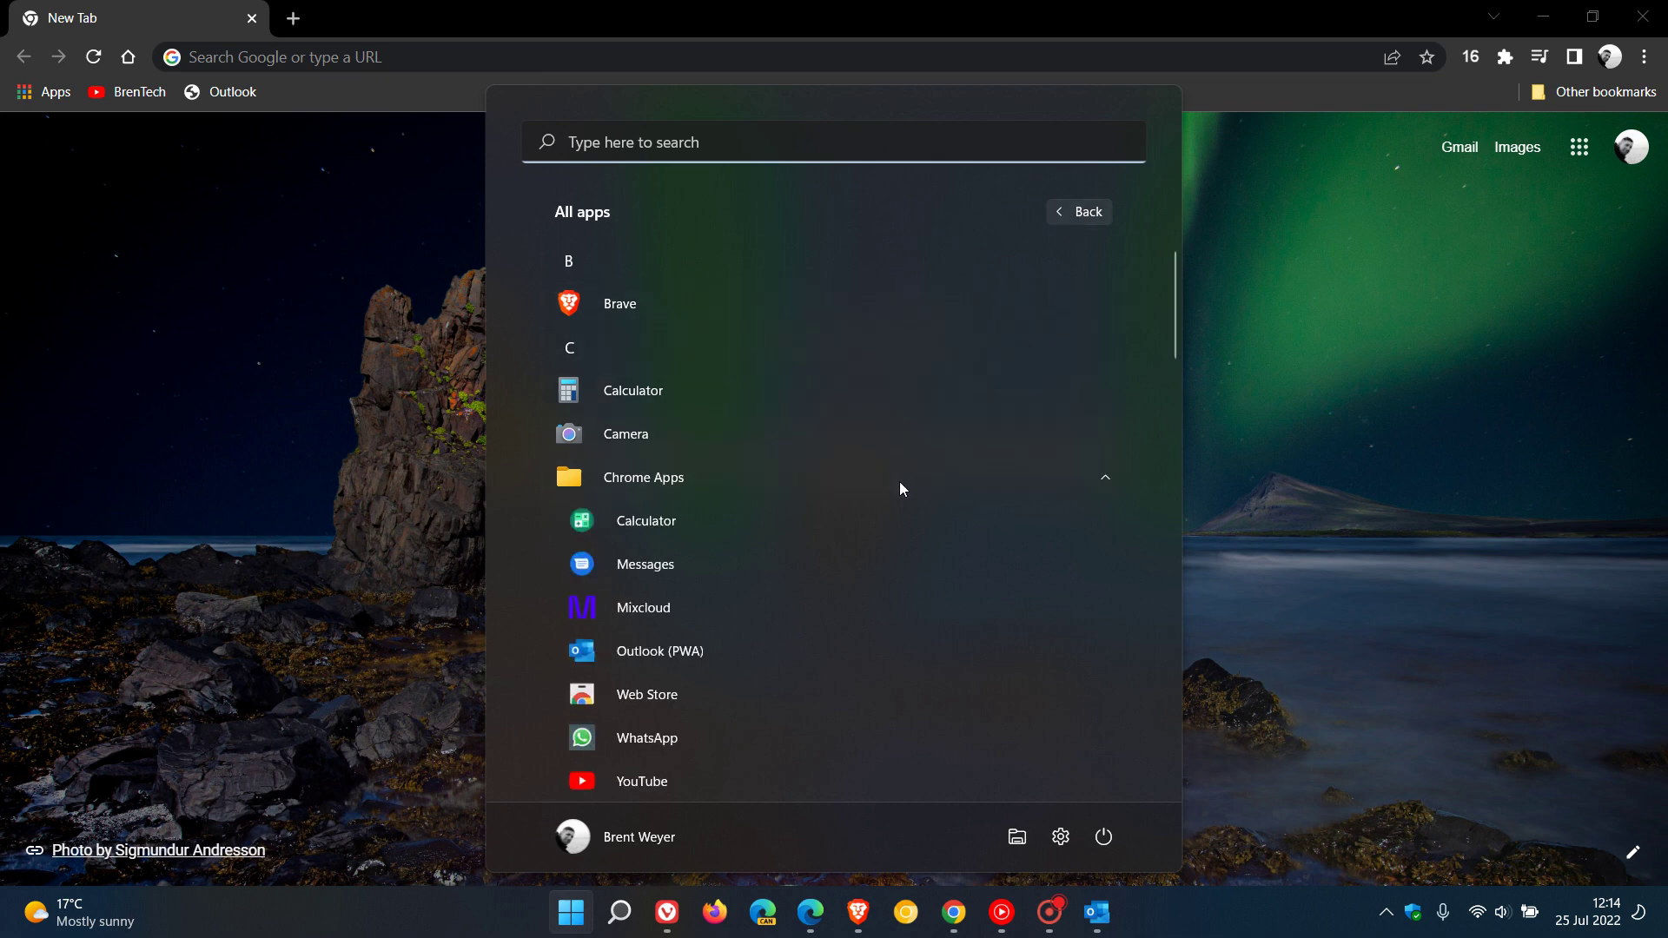
pyautogui.scroll(-2, 898, 481)
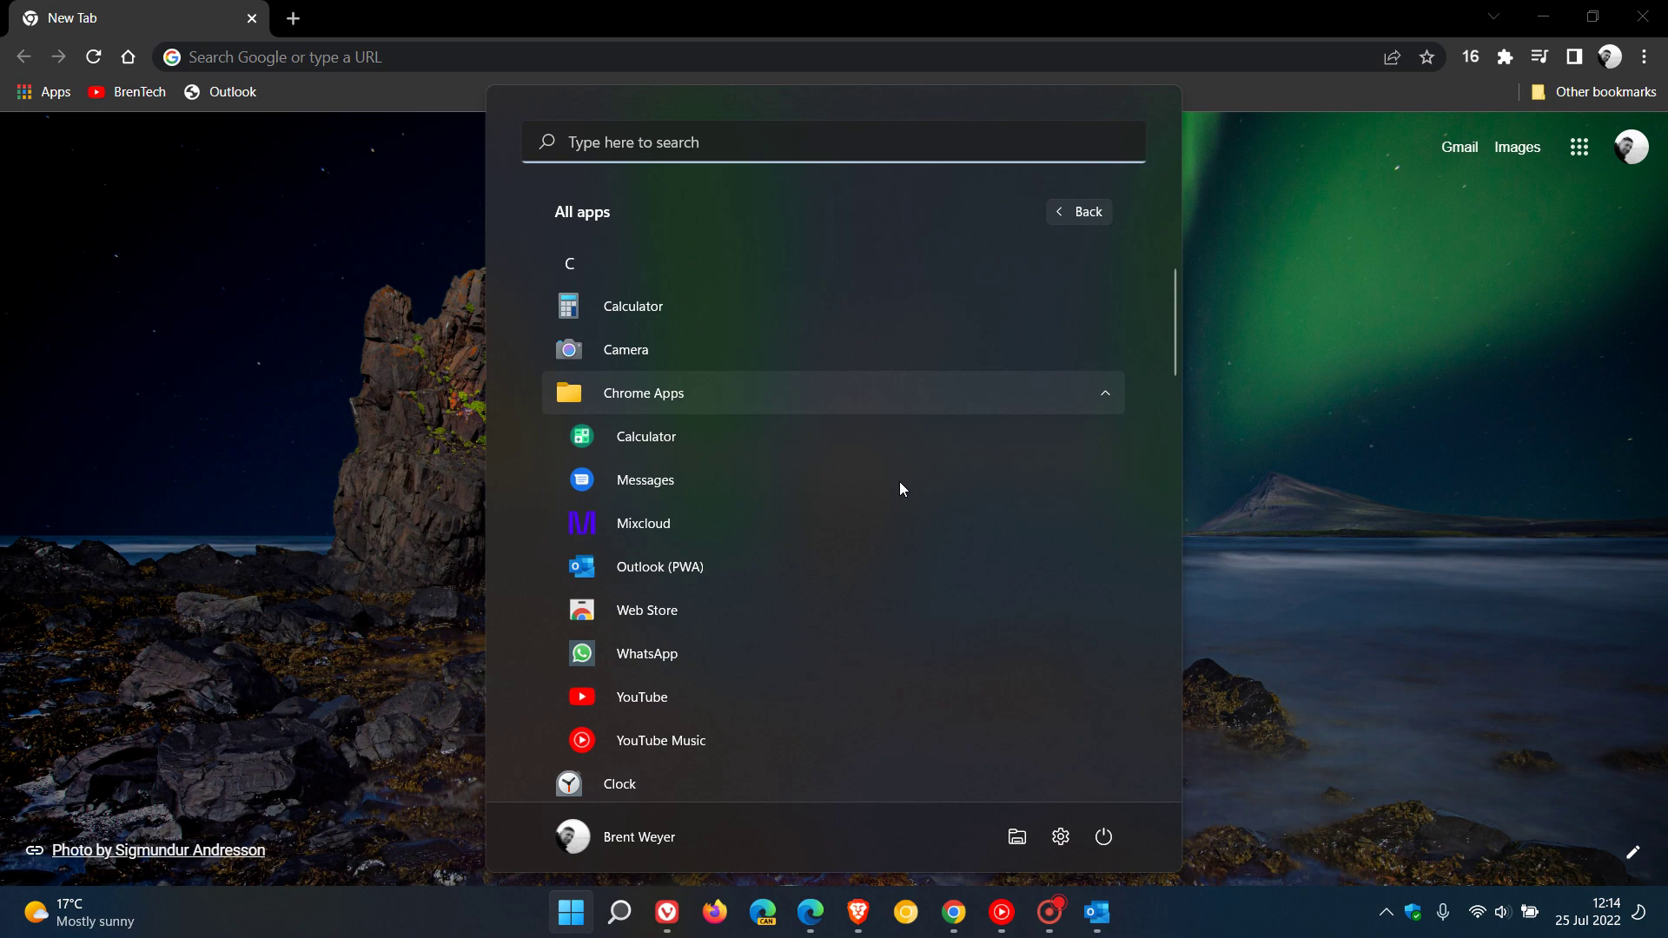
pyautogui.click(867, 566)
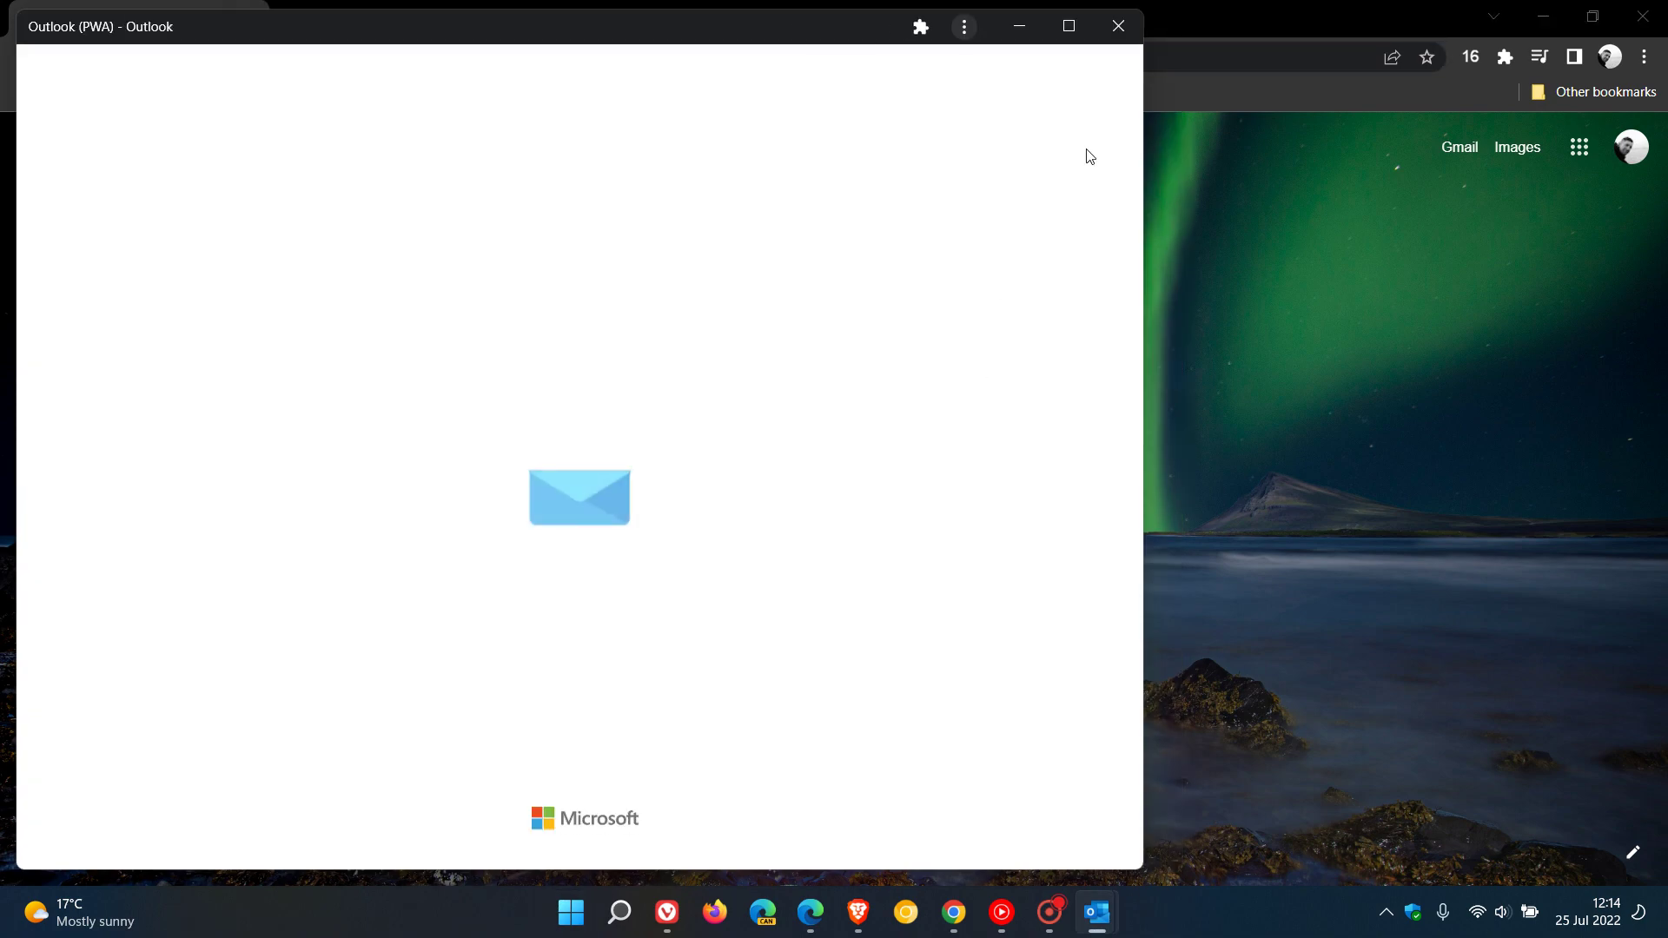
# Close the Outlook (PWA) window, reopening it once before closing it for good.
pyautogui.click(1118, 29)
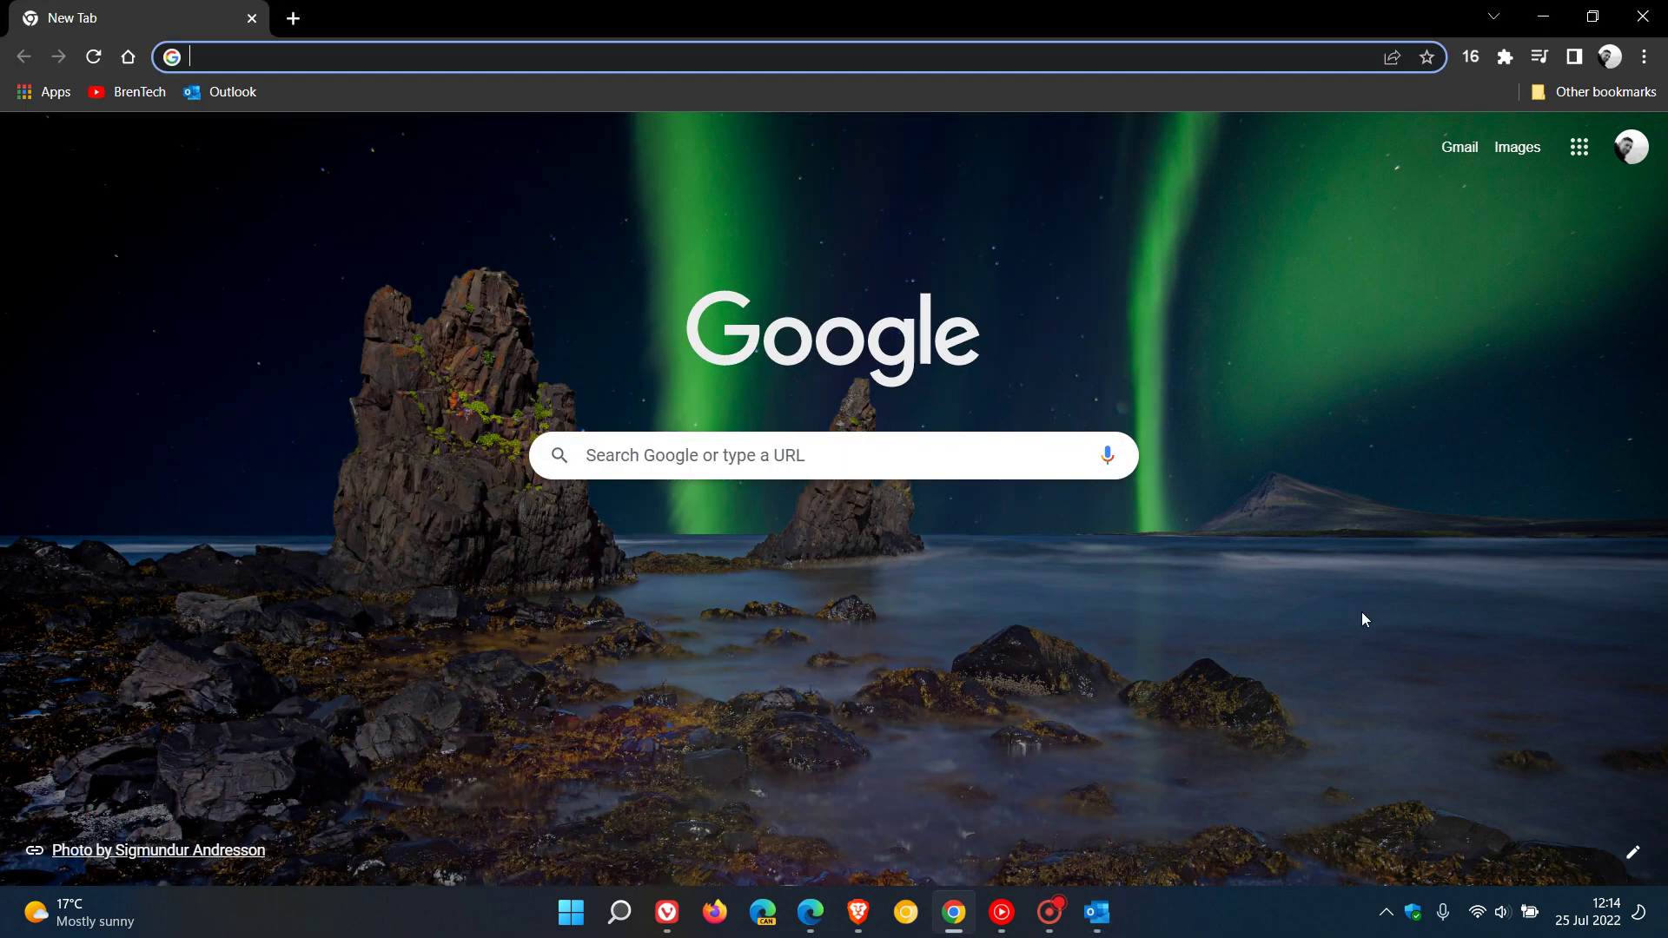
pyautogui.click(1100, 931)
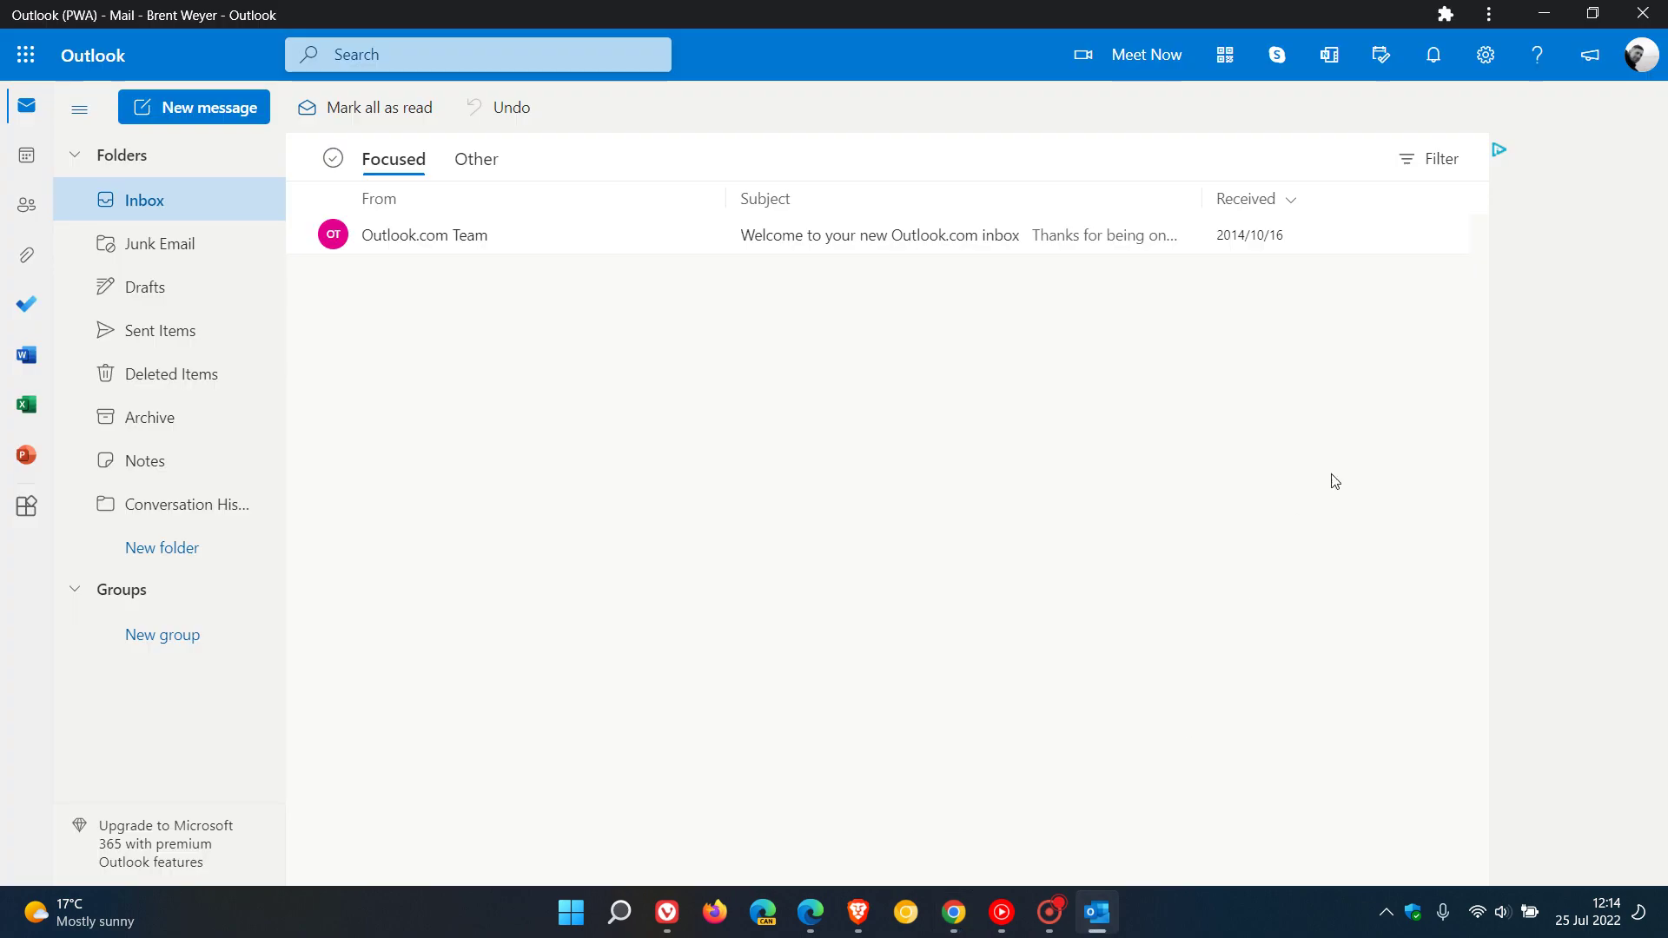
pyautogui.click(1644, 14)
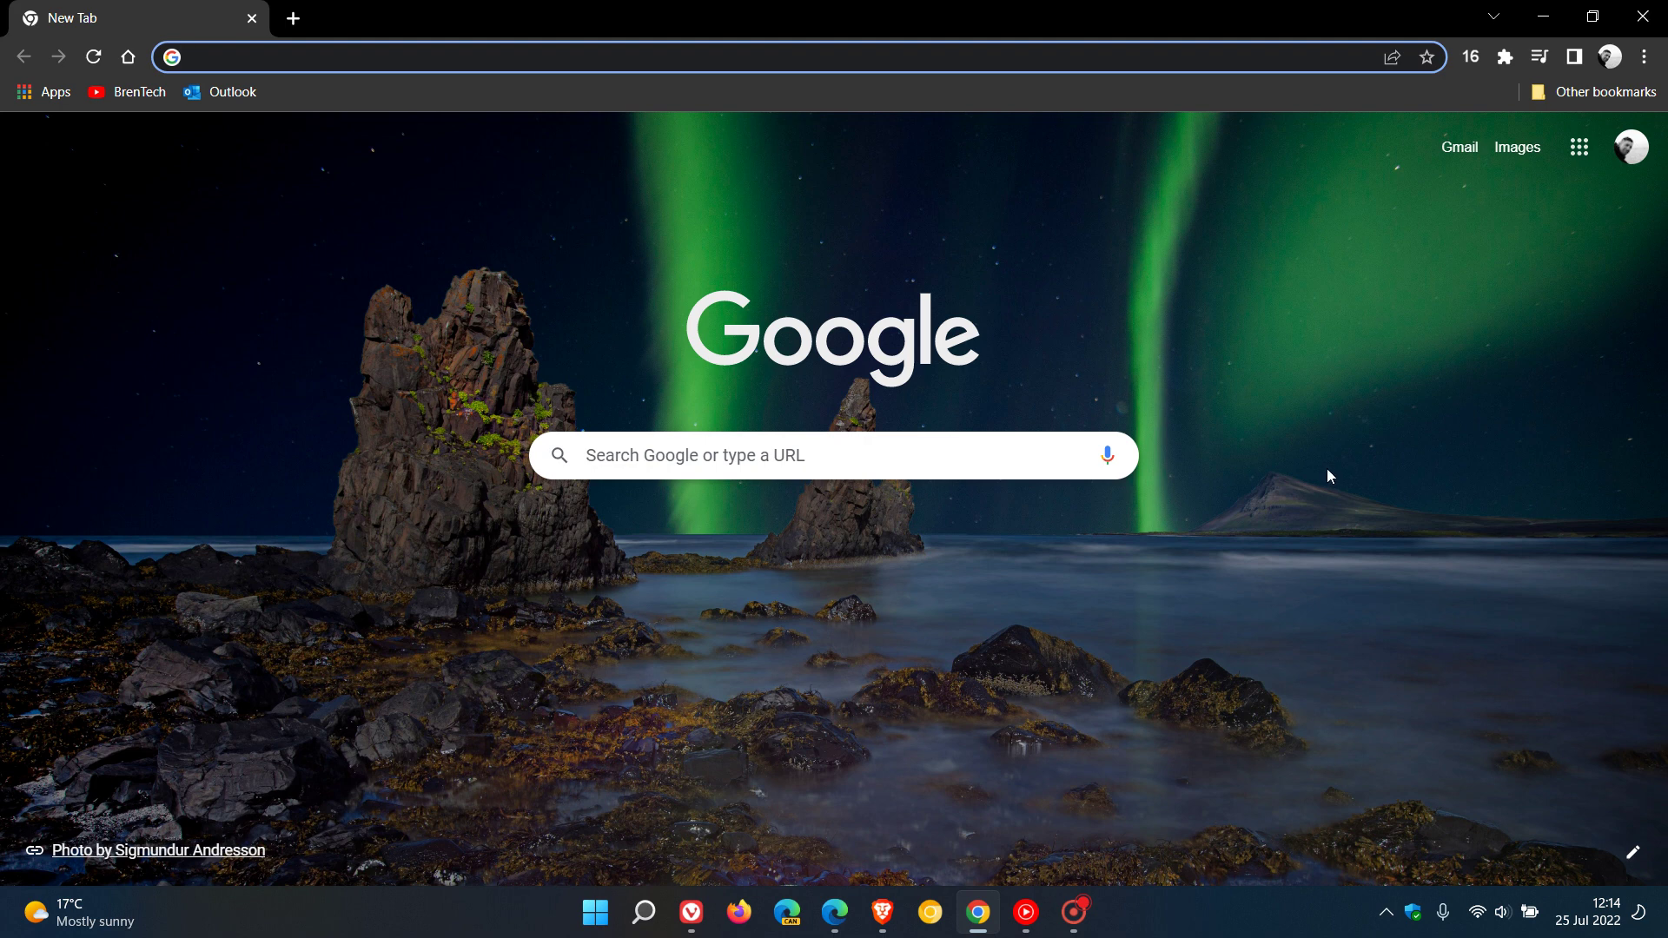
# In Brave, make the Google Drive bookmark a windowed app via Create shortcut, then minimize it.
pyautogui.click(882, 911)
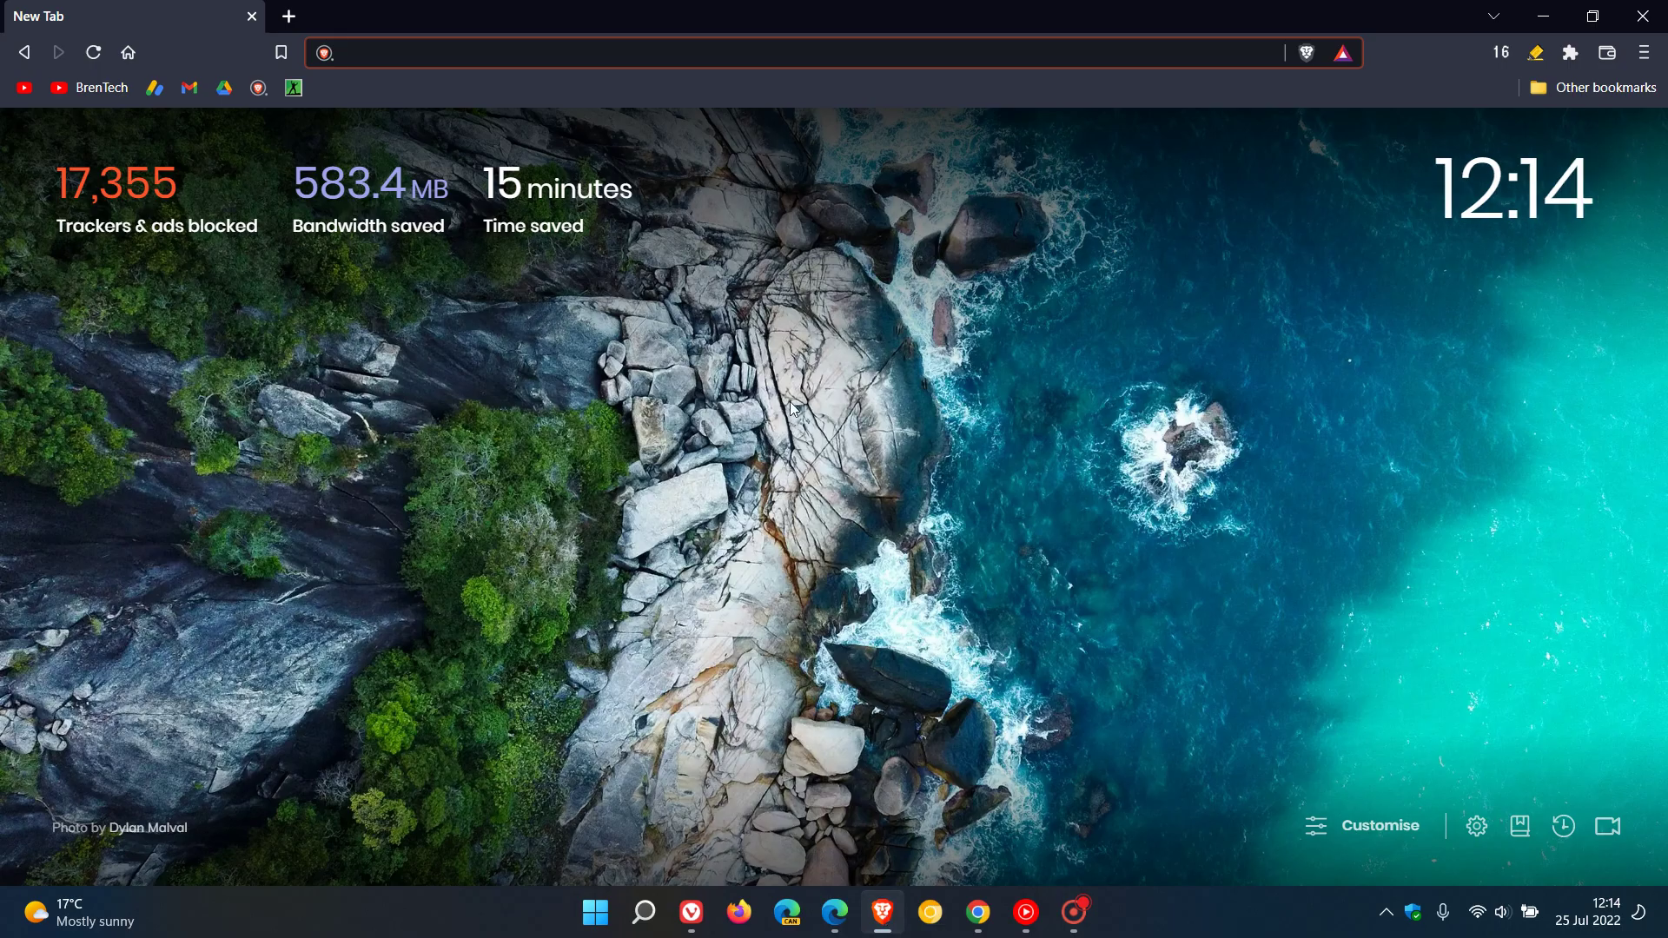
pyautogui.click(224, 86)
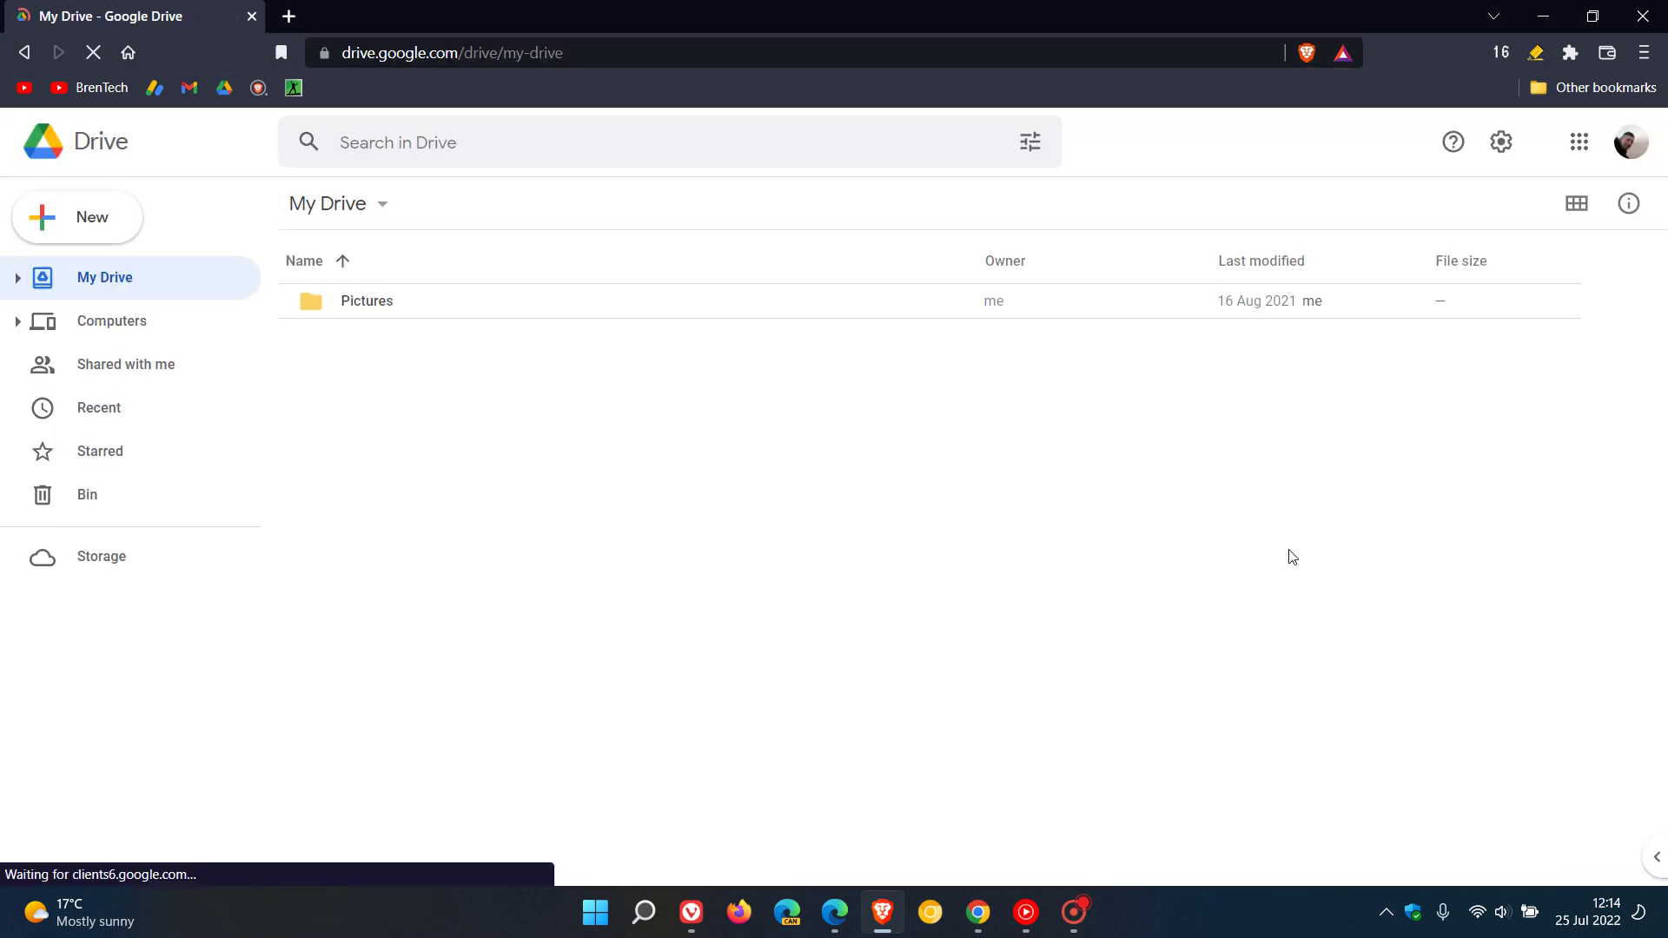
pyautogui.click(1644, 54)
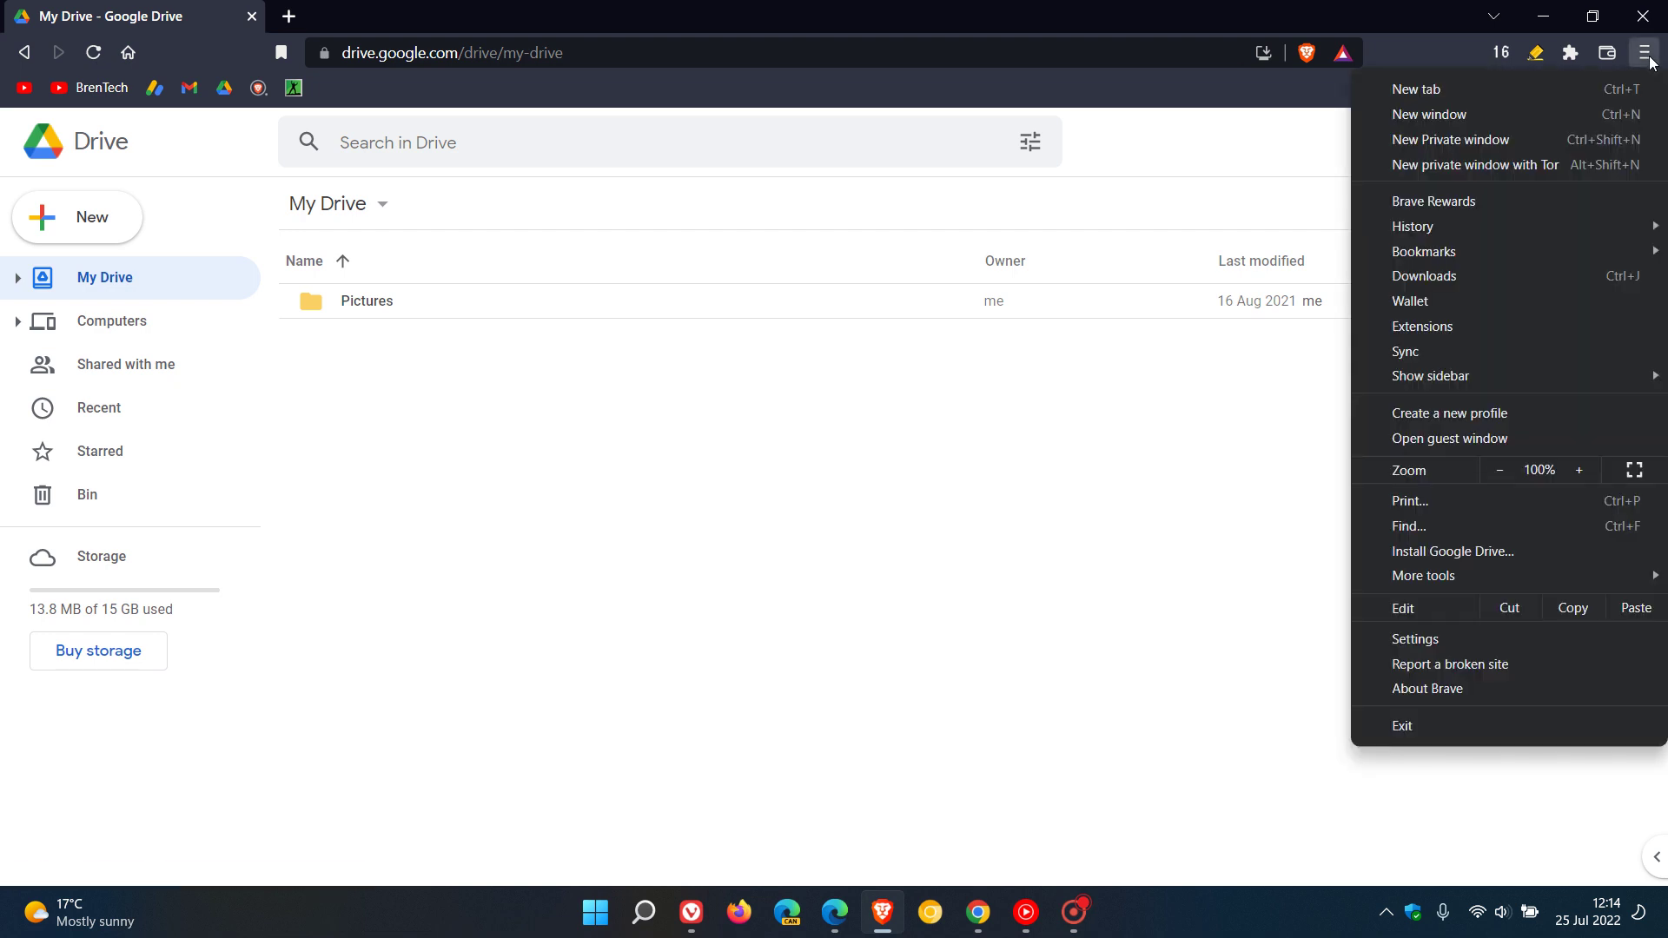
pyautogui.moveTo(1470, 575)
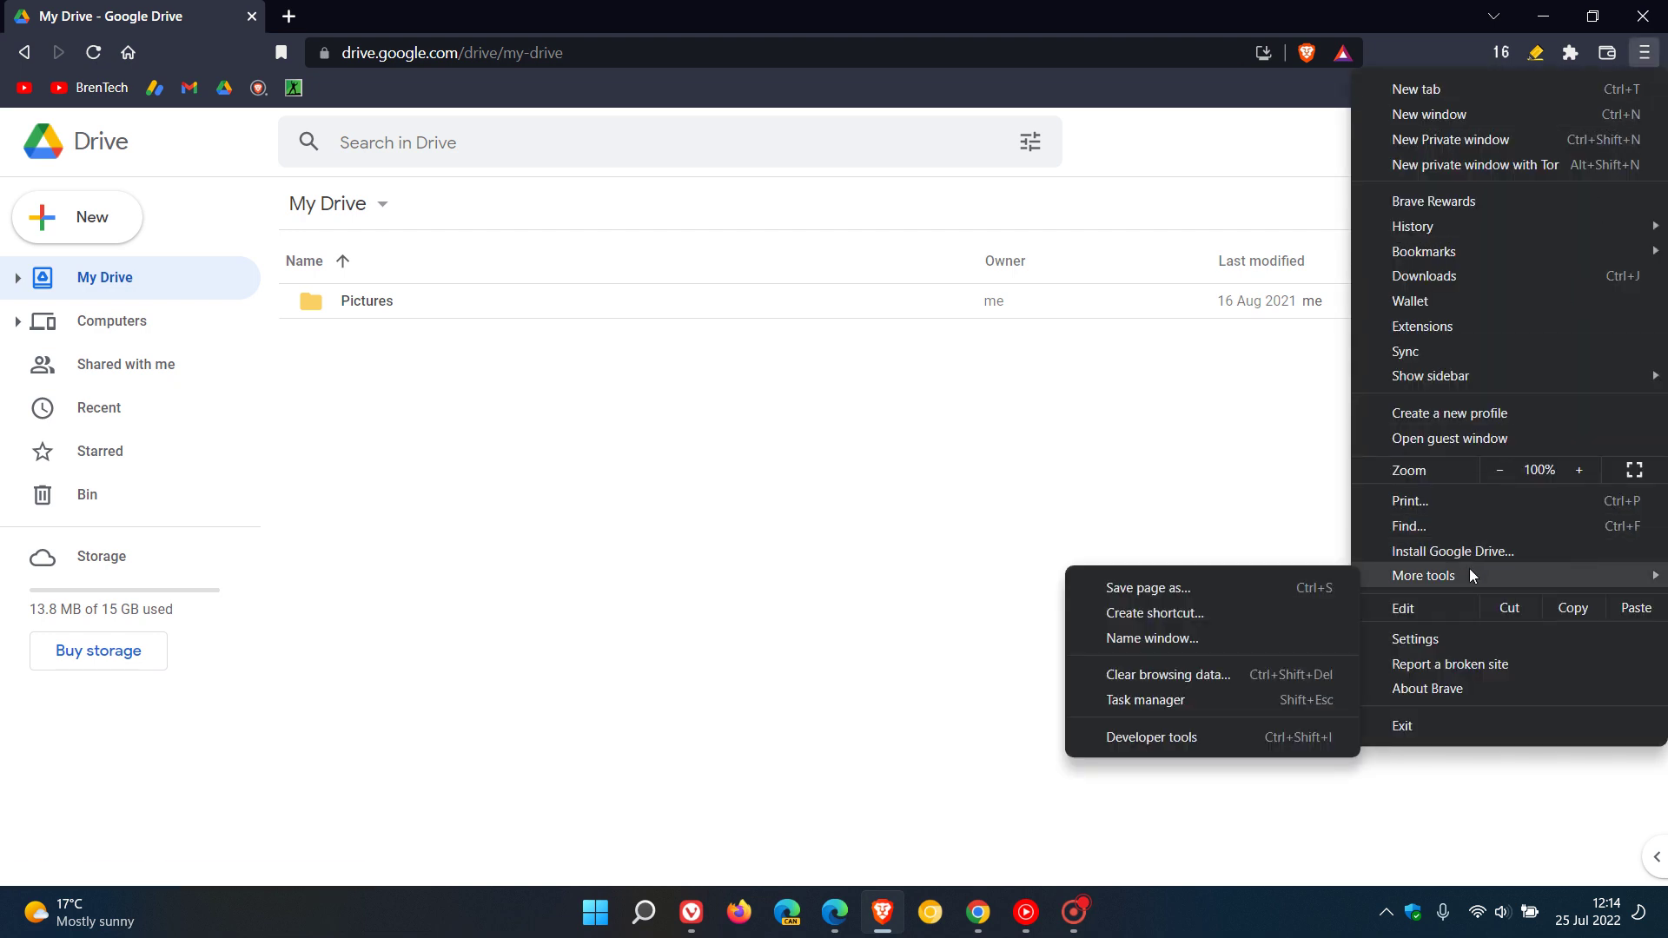
pyautogui.click(1276, 620)
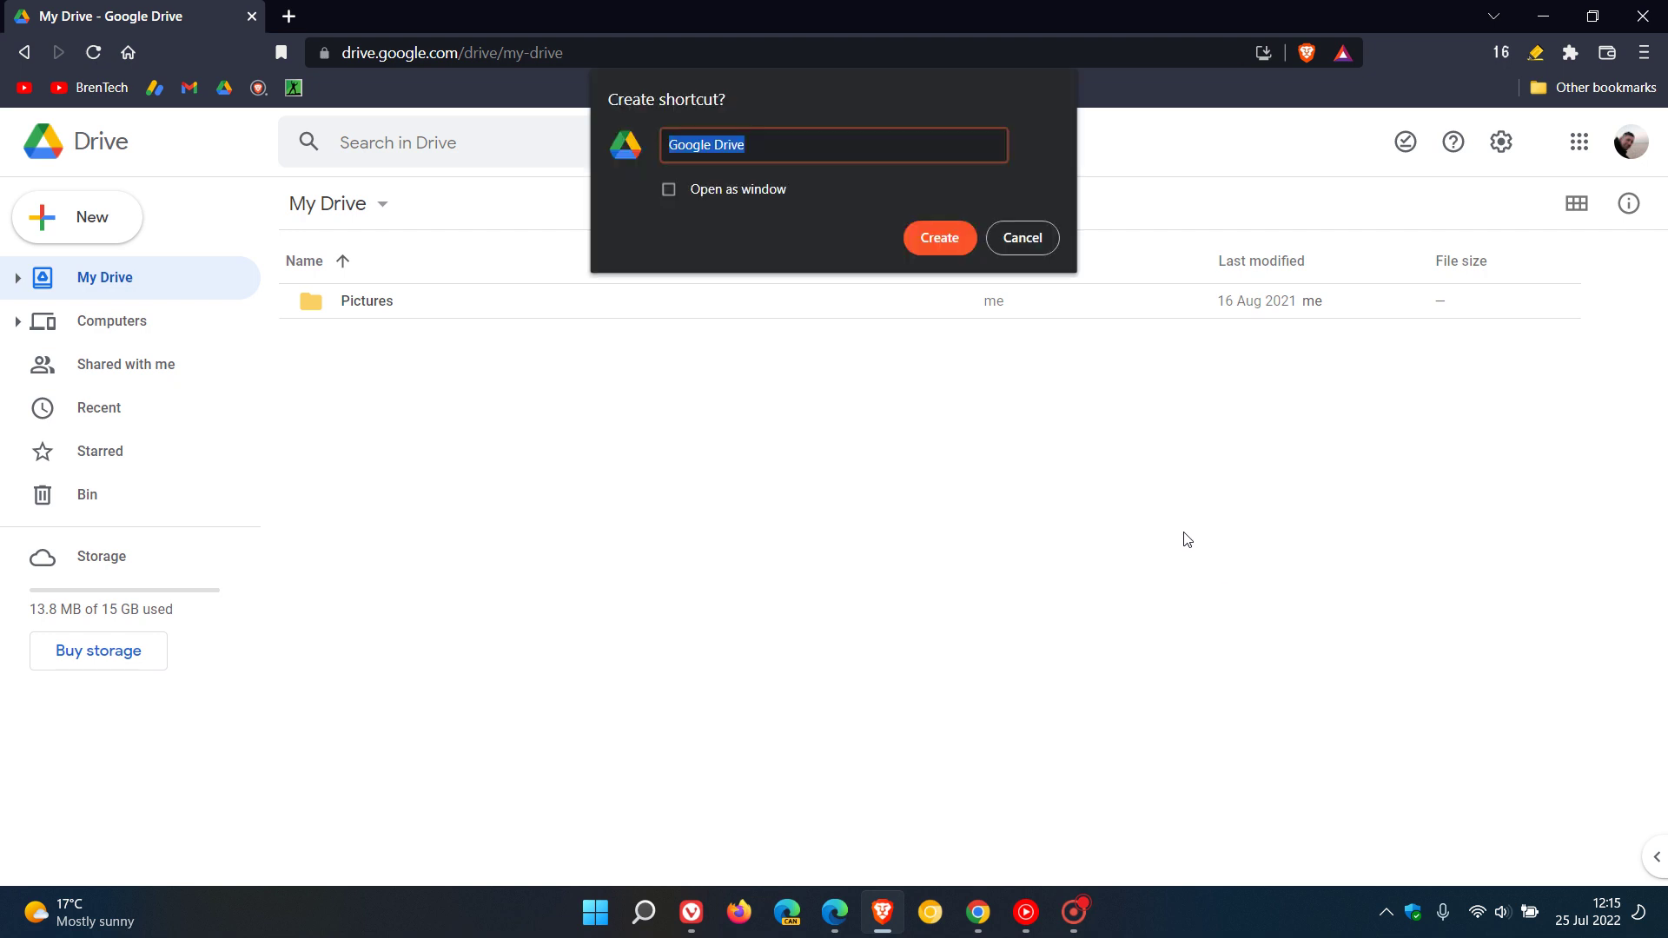
pyautogui.click(668, 189)
pyautogui.click(939, 238)
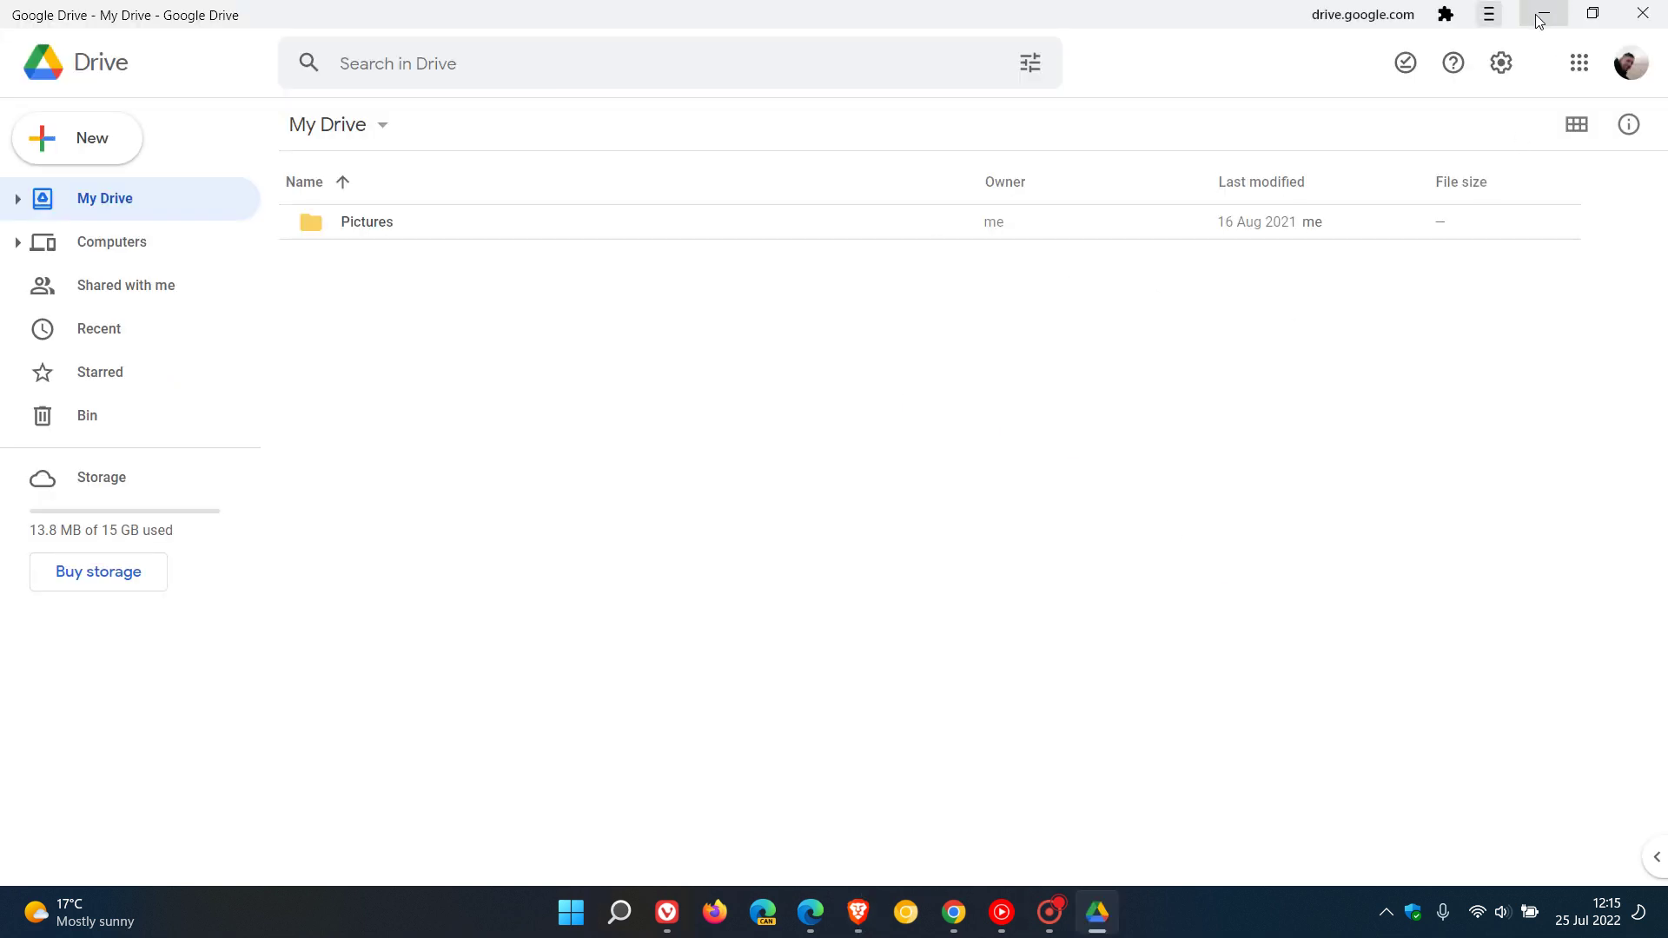
pyautogui.click(1543, 16)
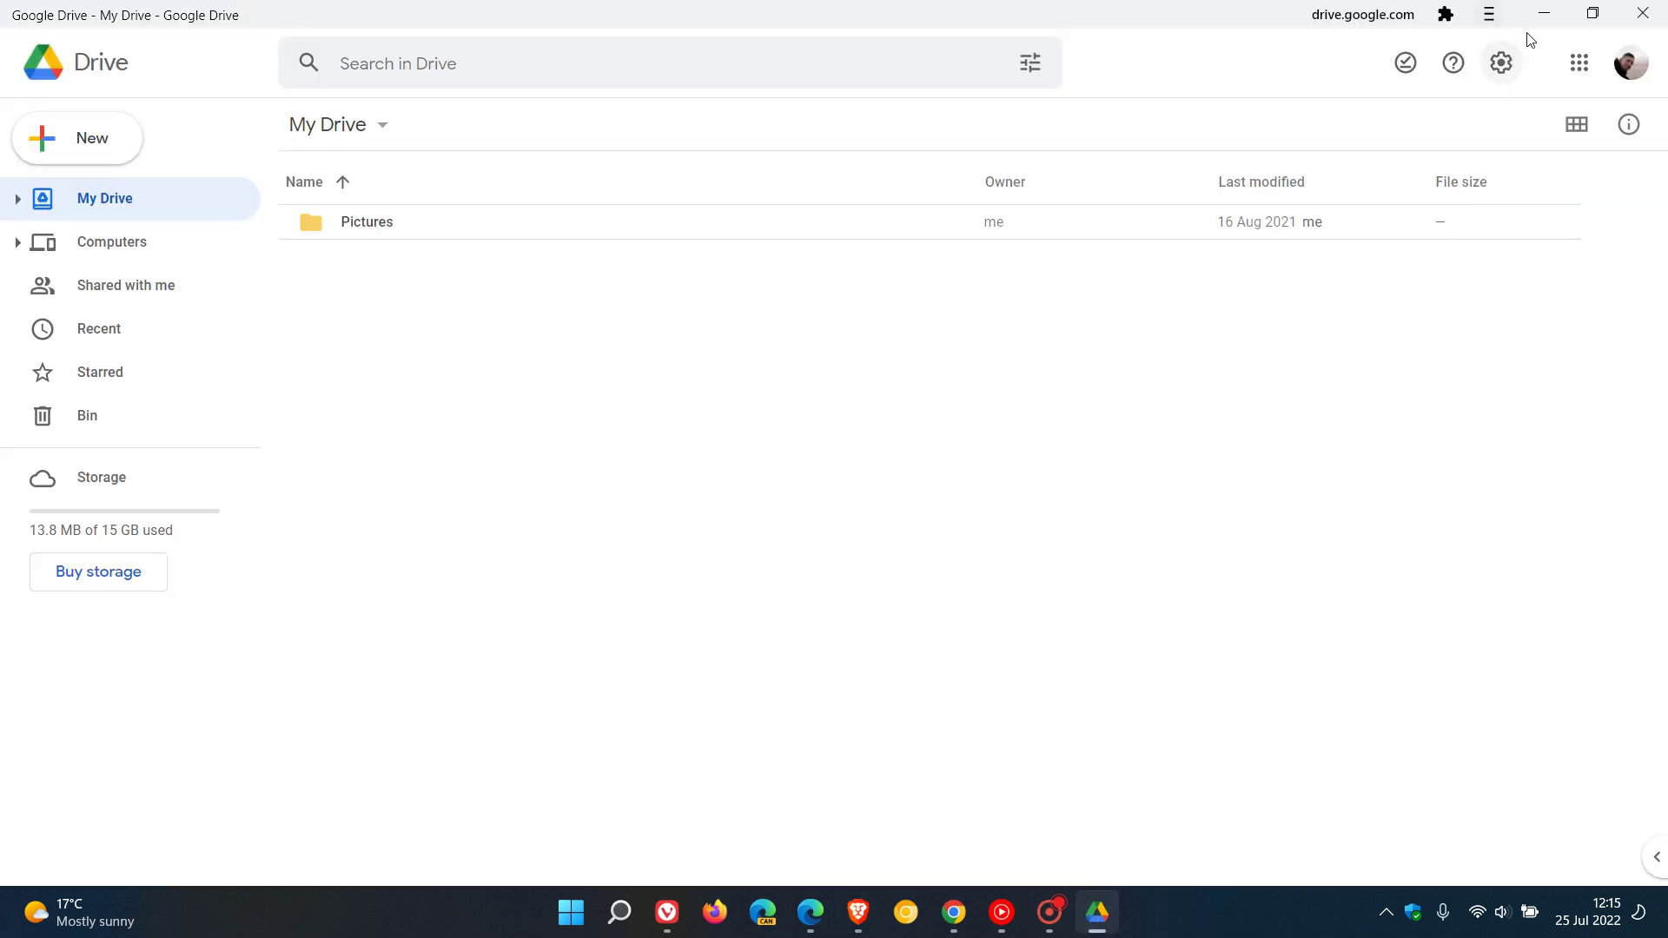
pyautogui.click(1544, 15)
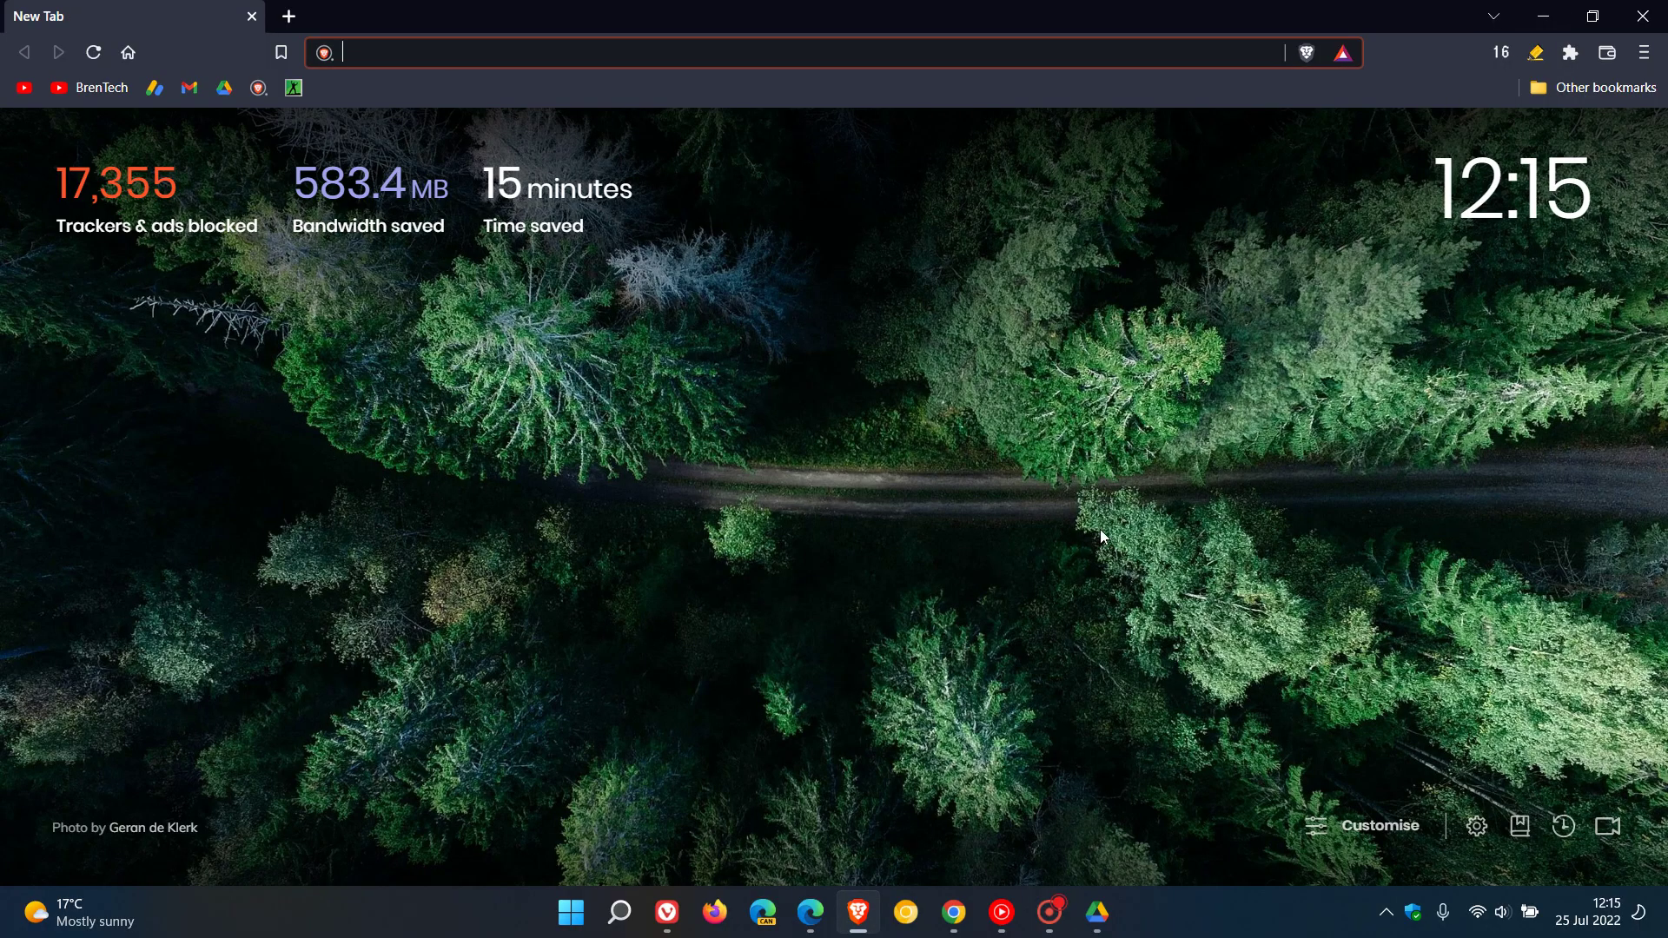
# Open Microsoft Edge and load the Twitter site from Favourites.
pyautogui.click(811, 914)
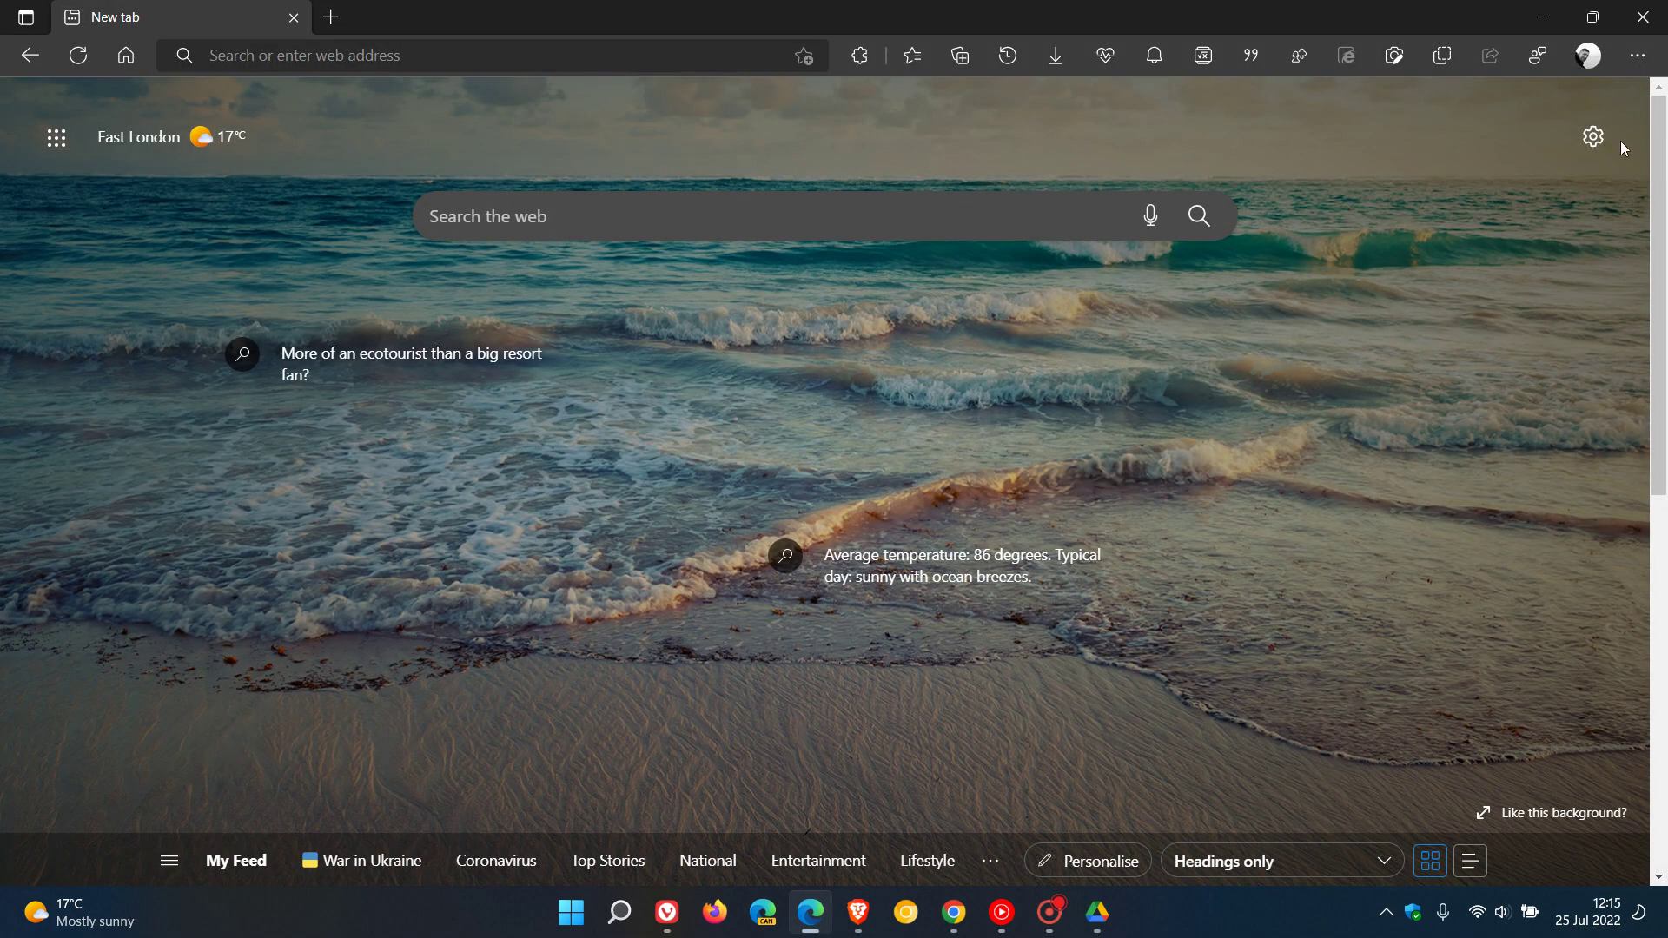
pyautogui.click(1636, 57)
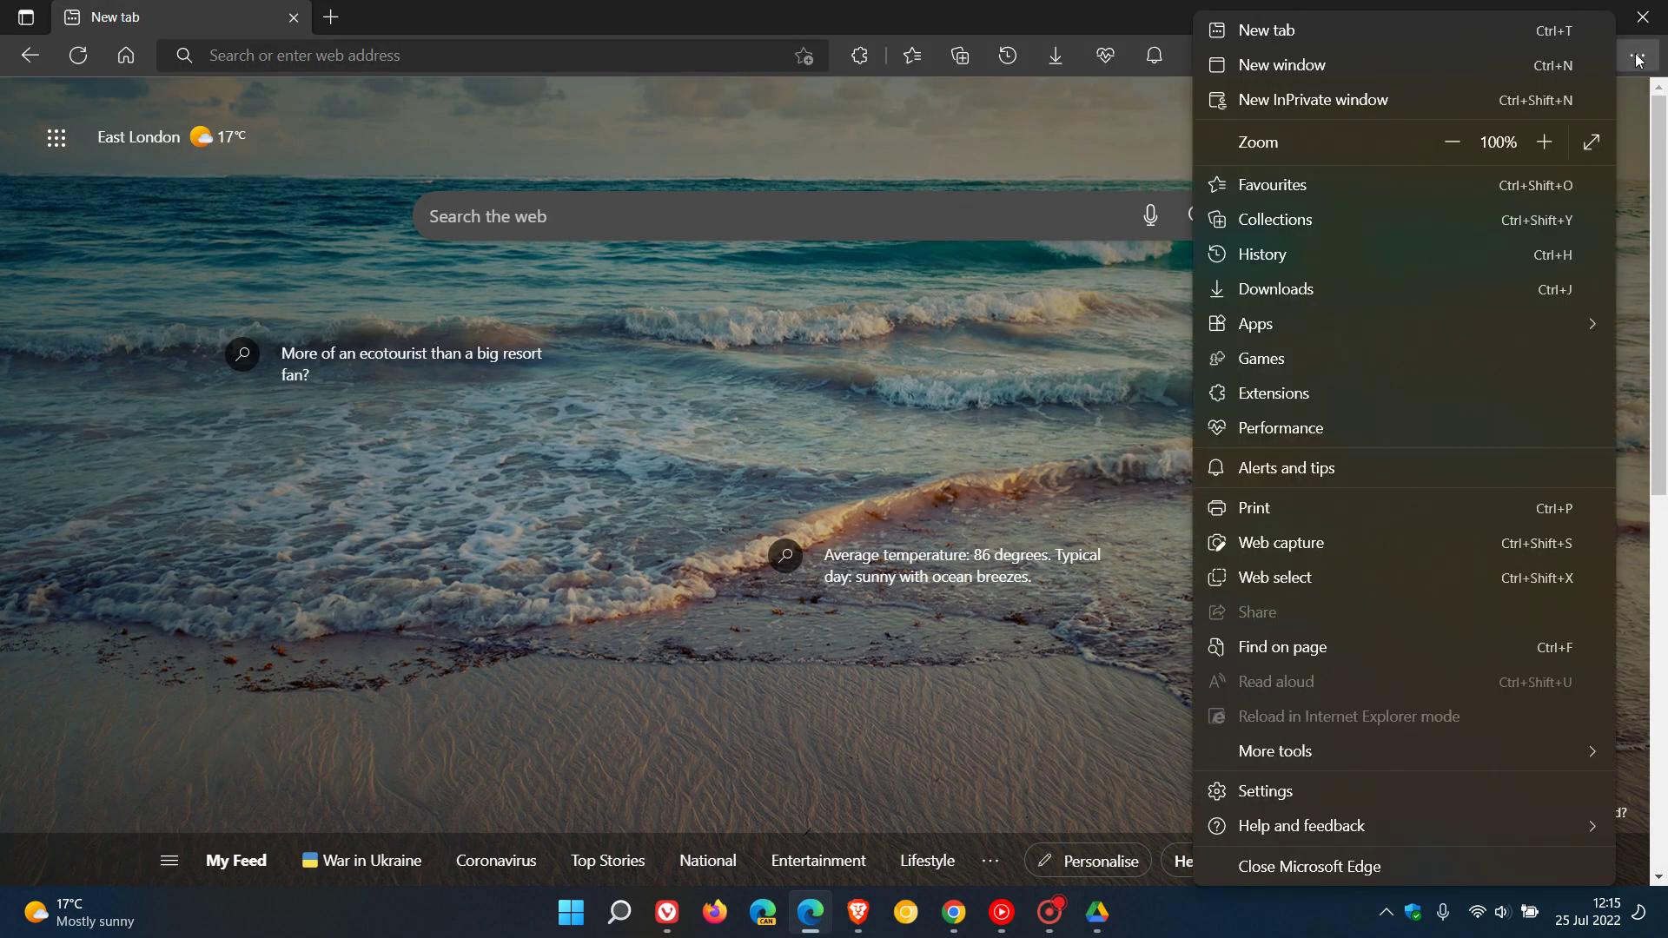
pyautogui.moveTo(1344, 322)
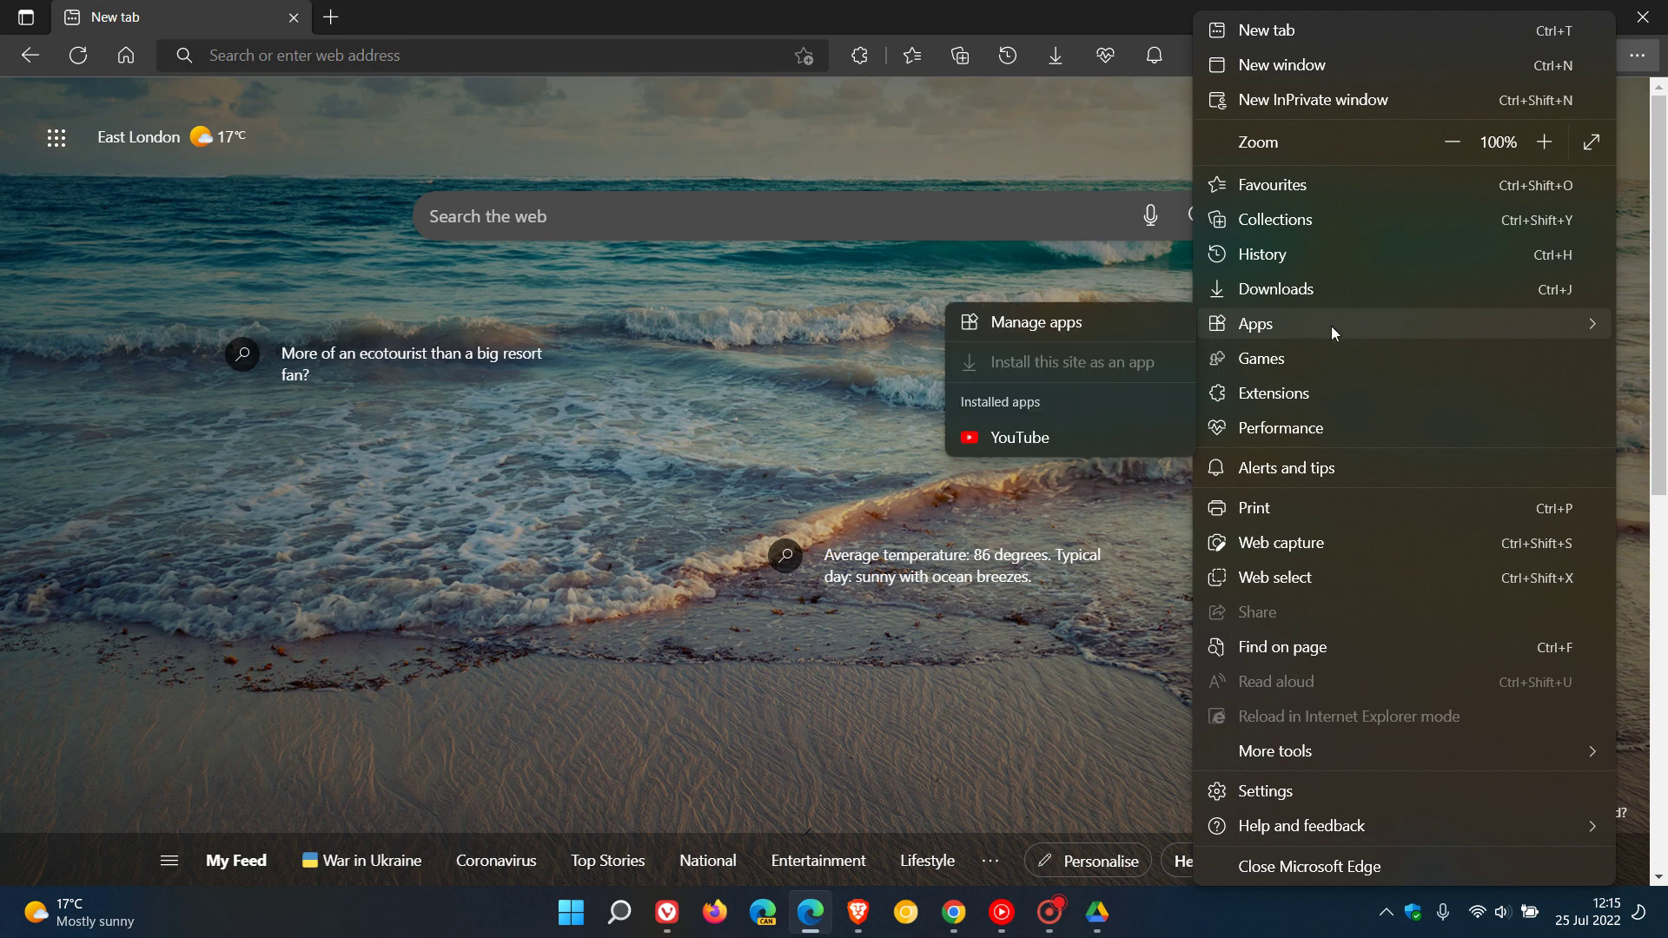
pyautogui.click(912, 56)
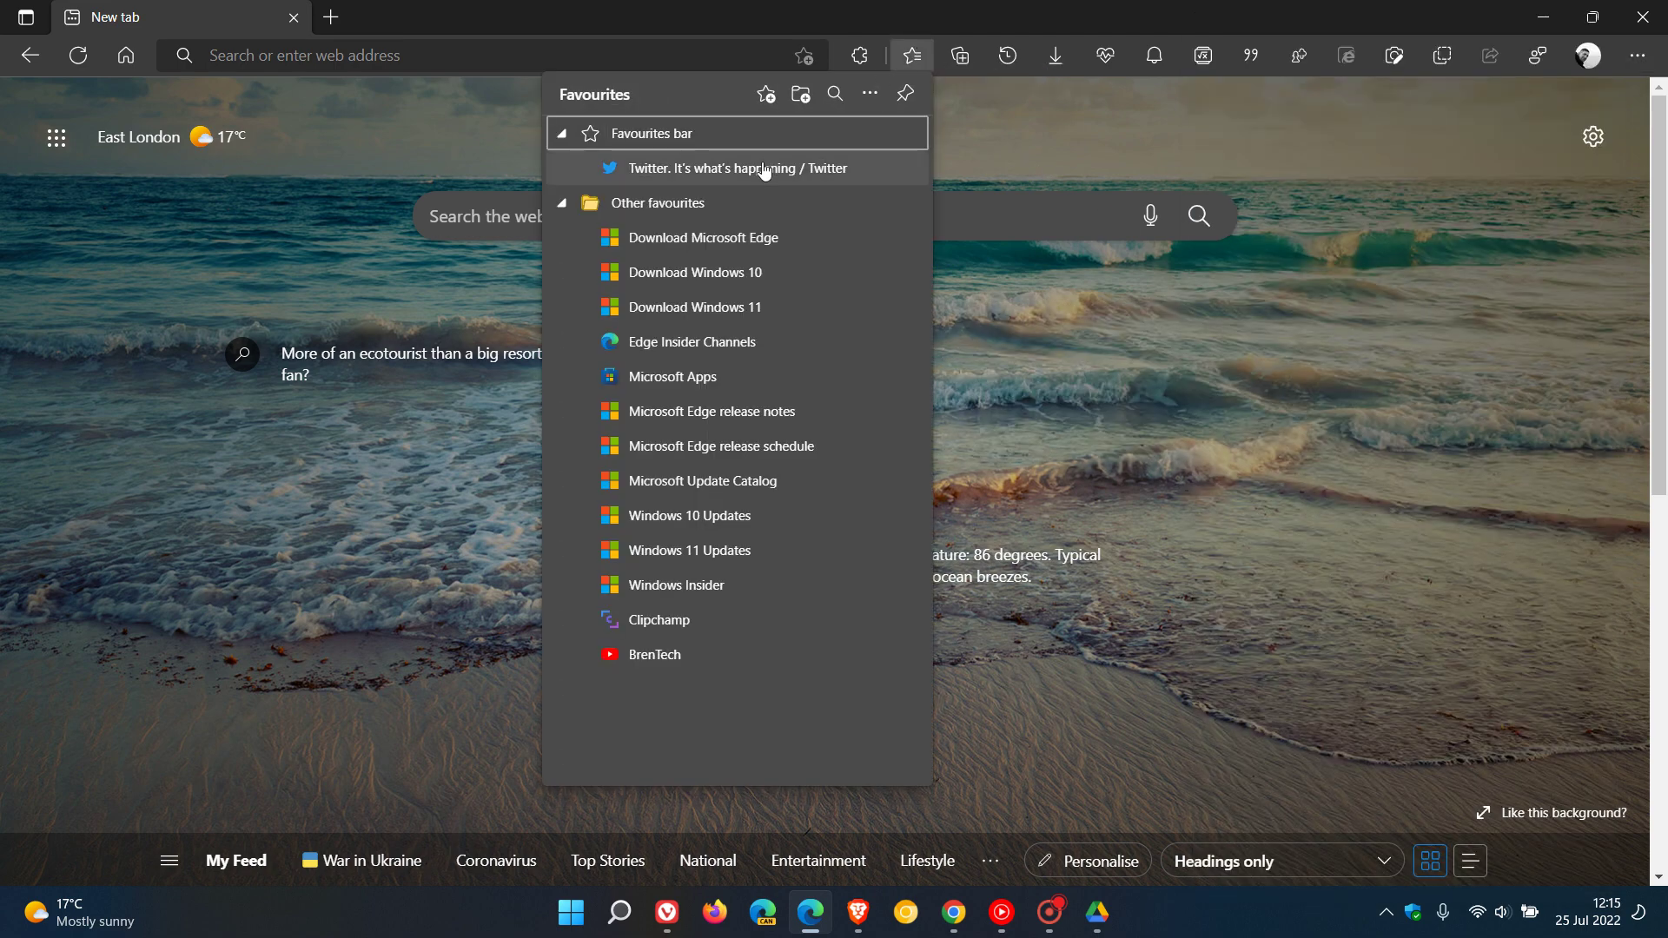
pyautogui.click(763, 169)
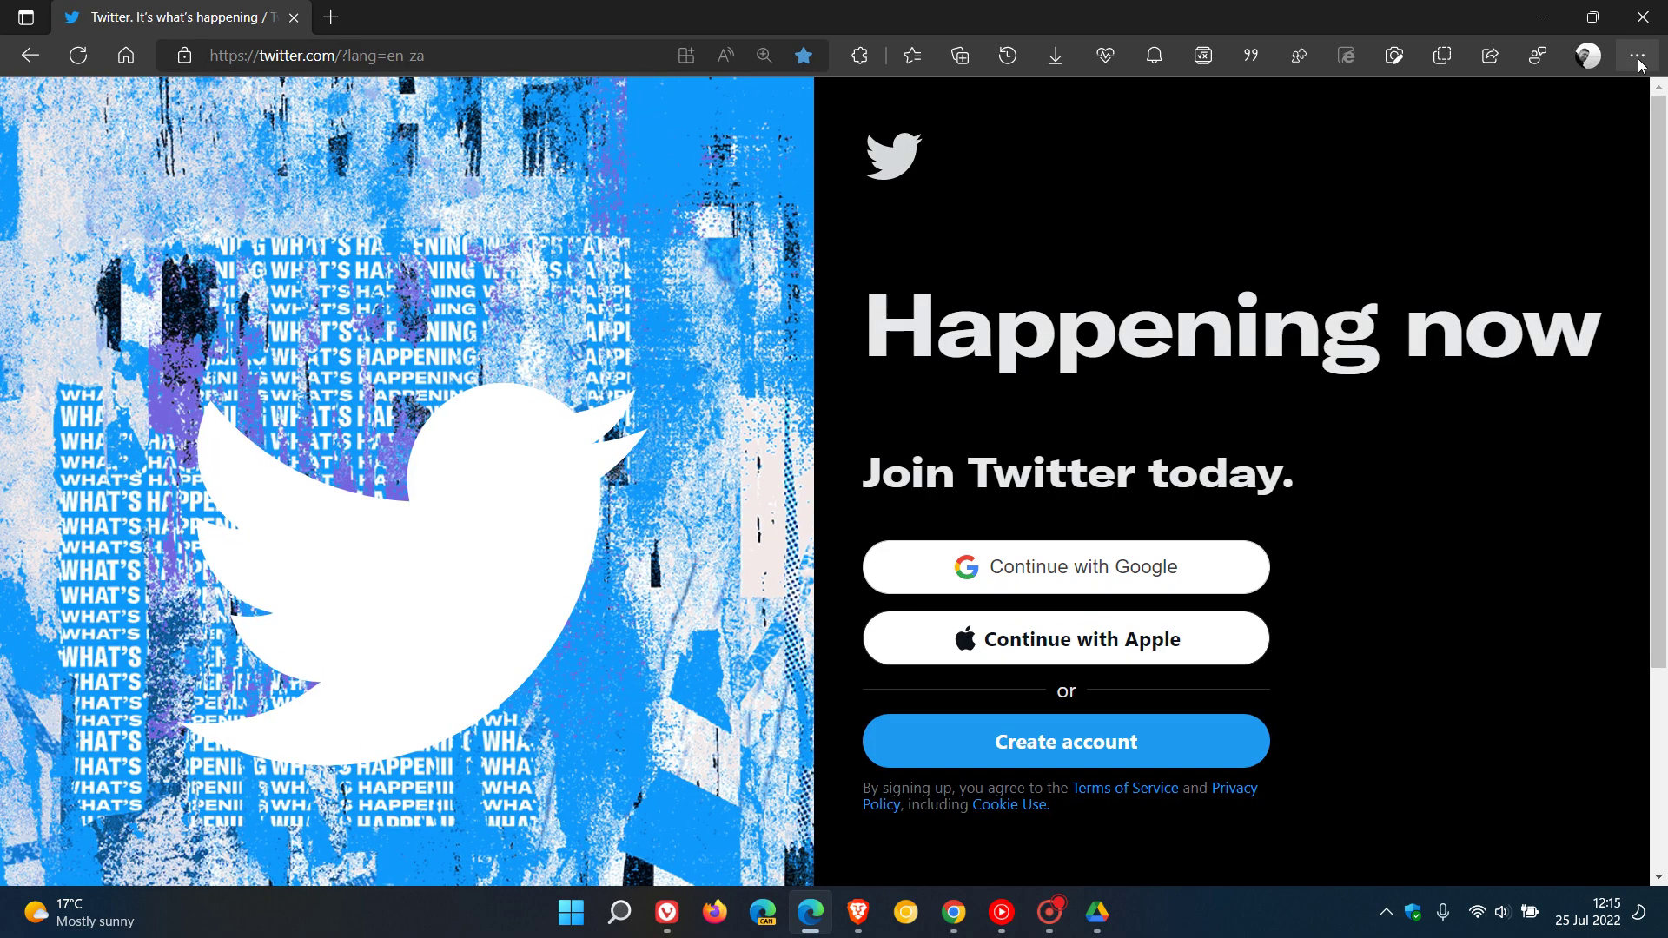
# Install Twitter as an app, not pinned to the taskbar, and minimise its window.
pyautogui.click(1630, 61)
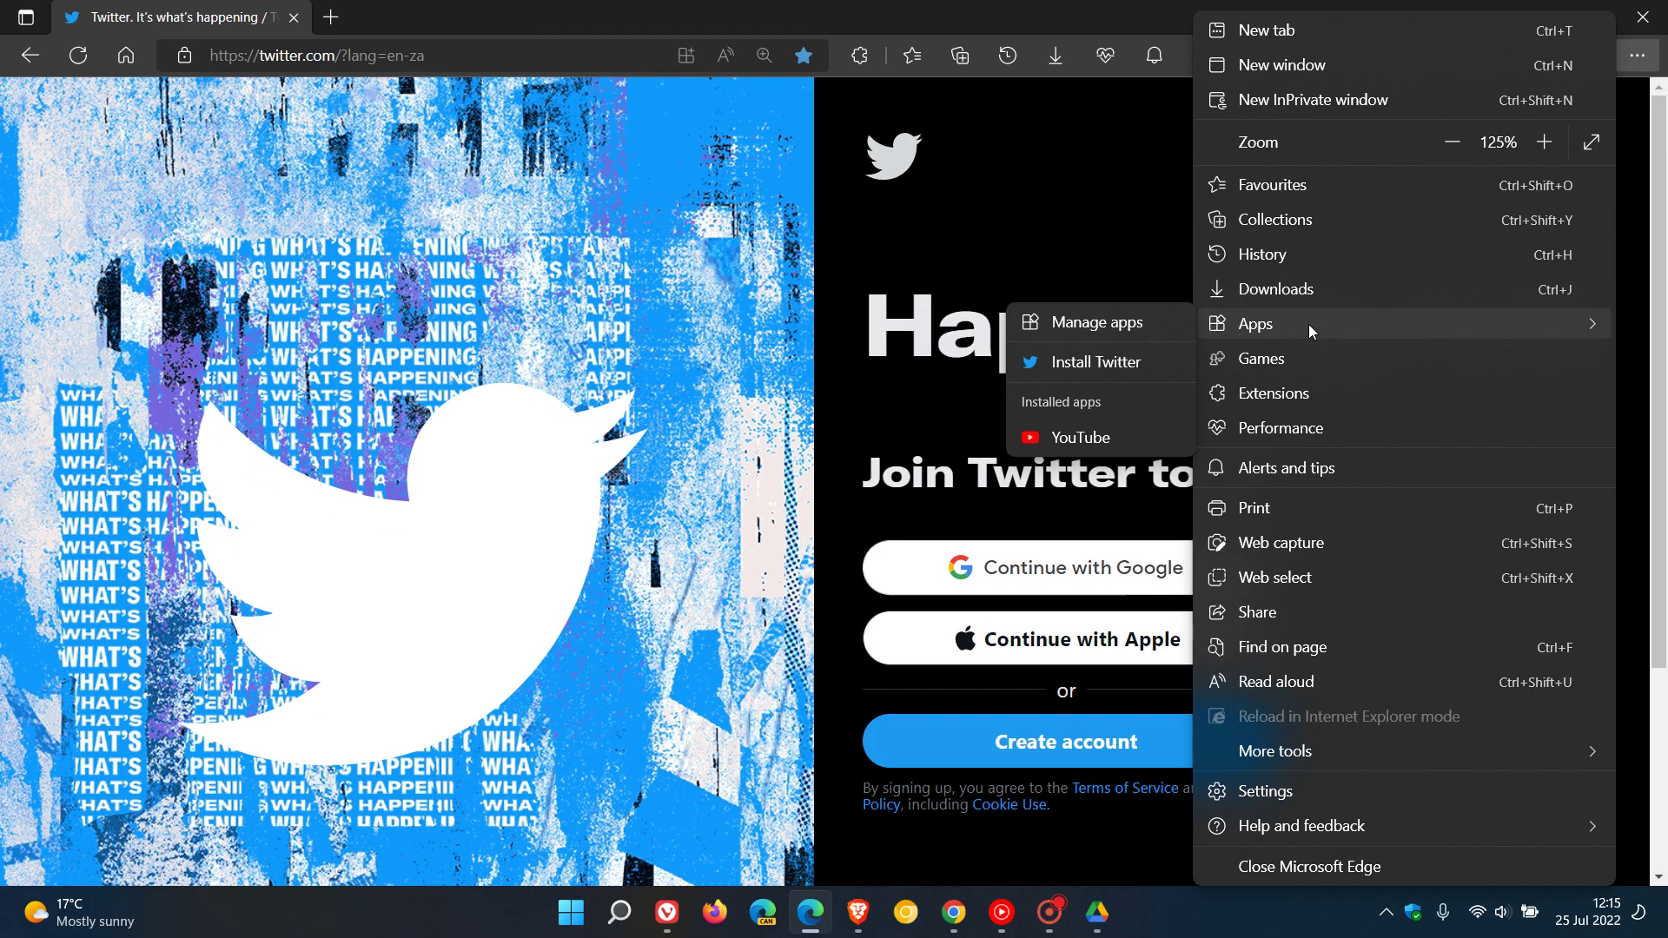
pyautogui.click(1115, 365)
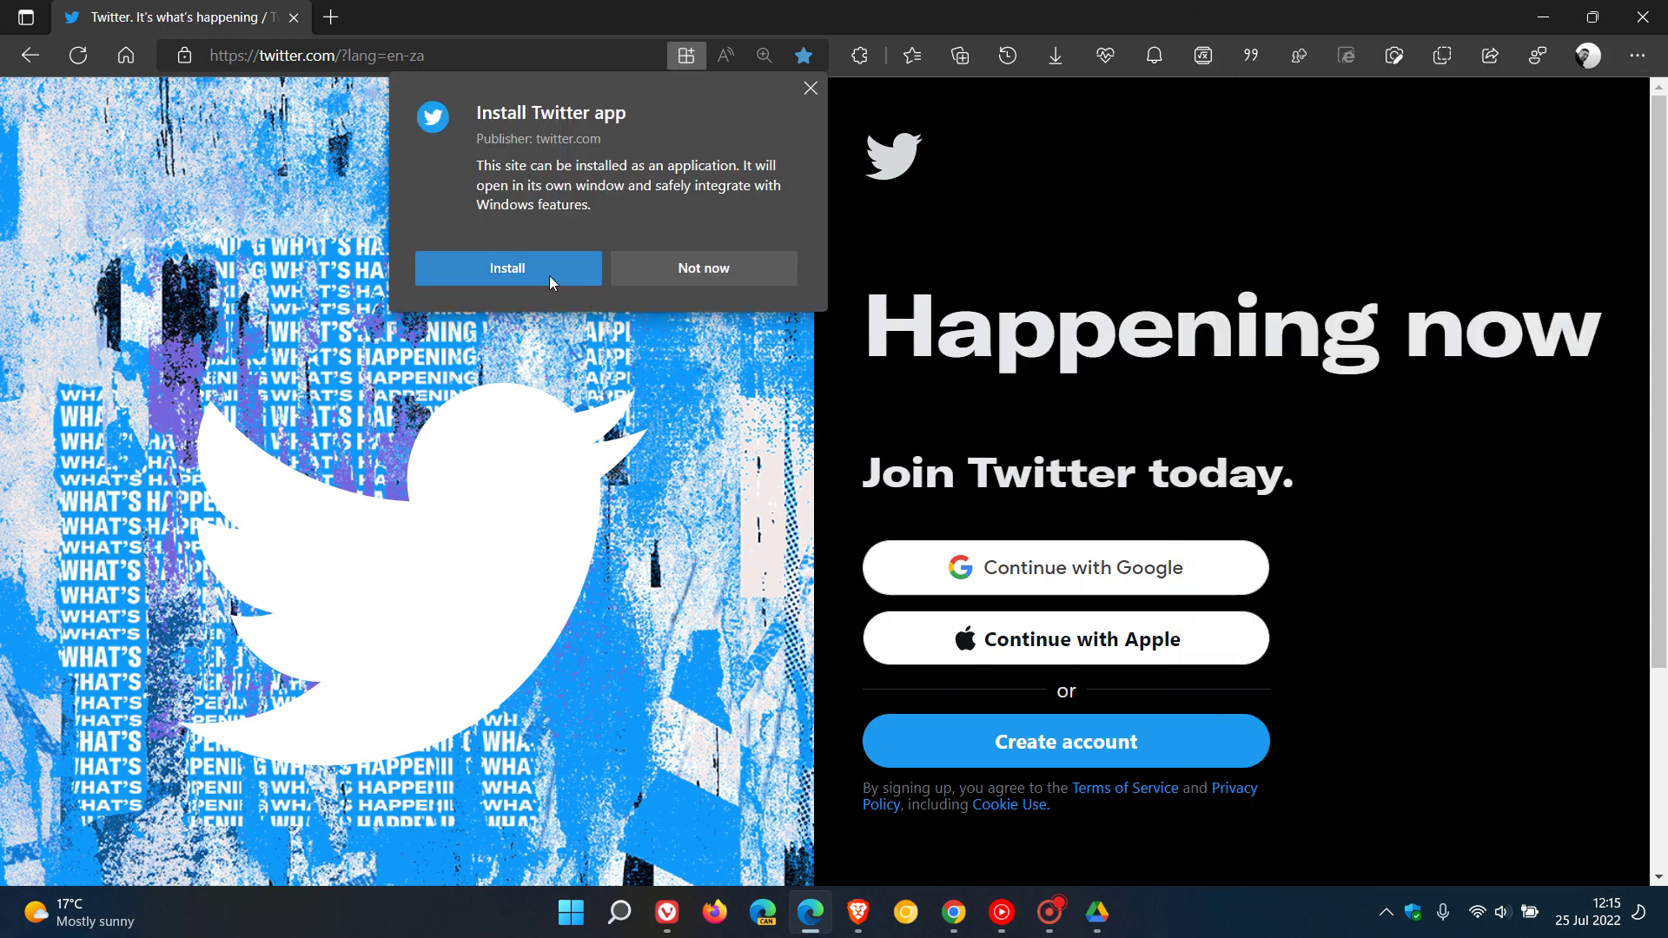
pyautogui.click(550, 279)
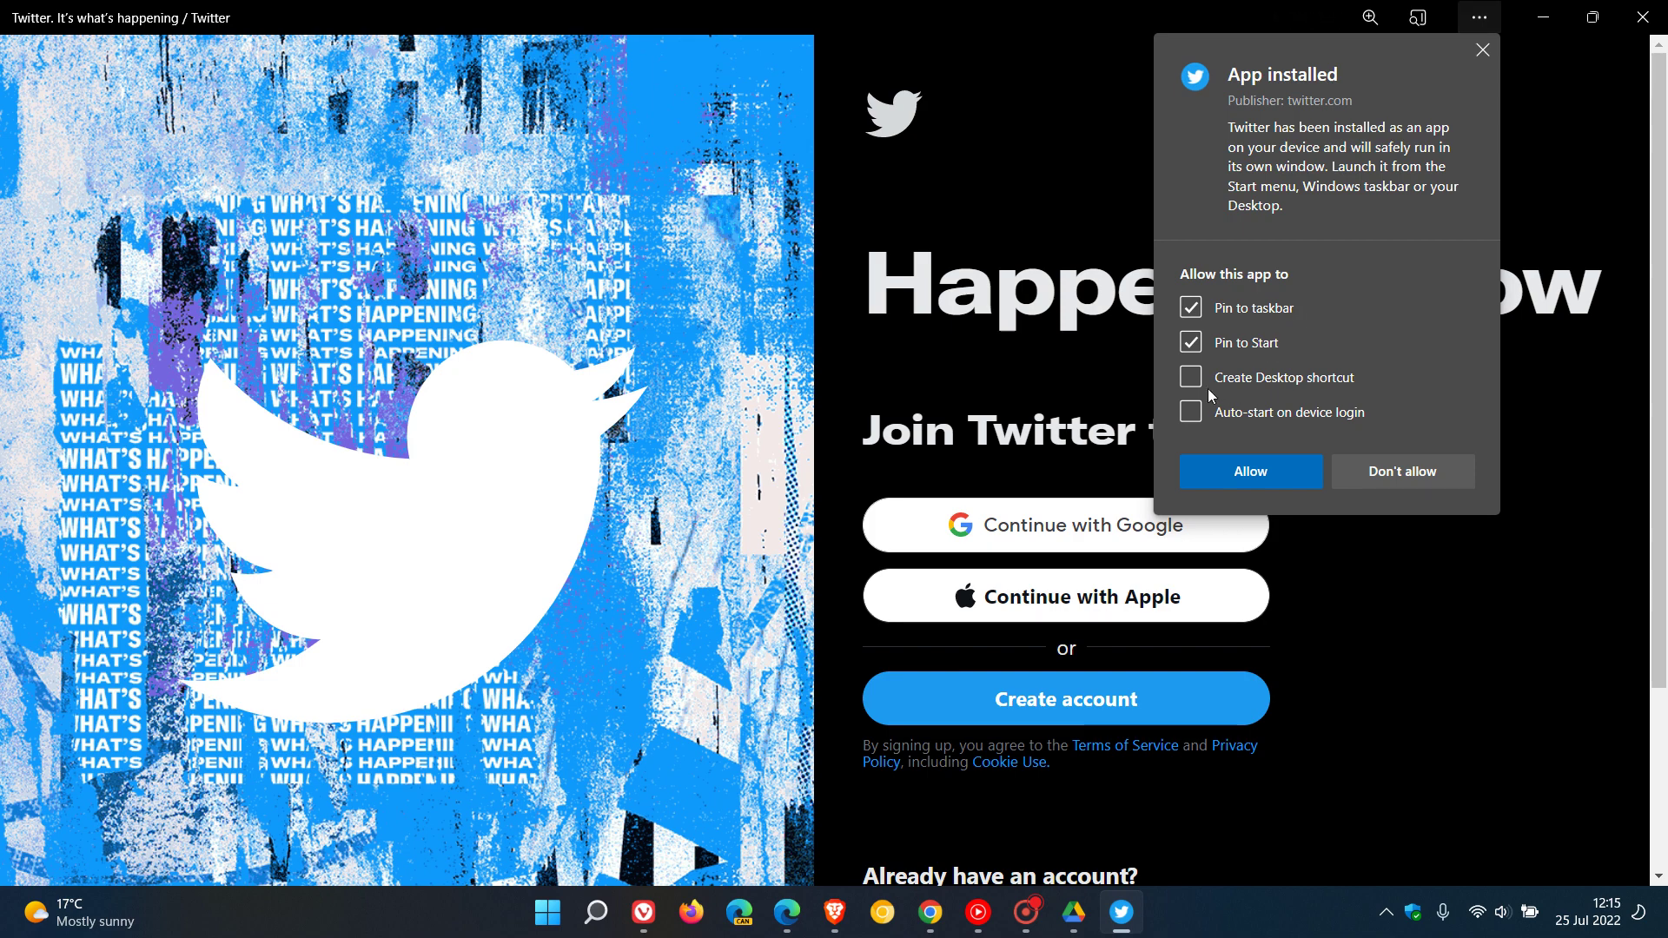
pyautogui.click(1197, 311)
pyautogui.click(1278, 469)
pyautogui.click(1537, 23)
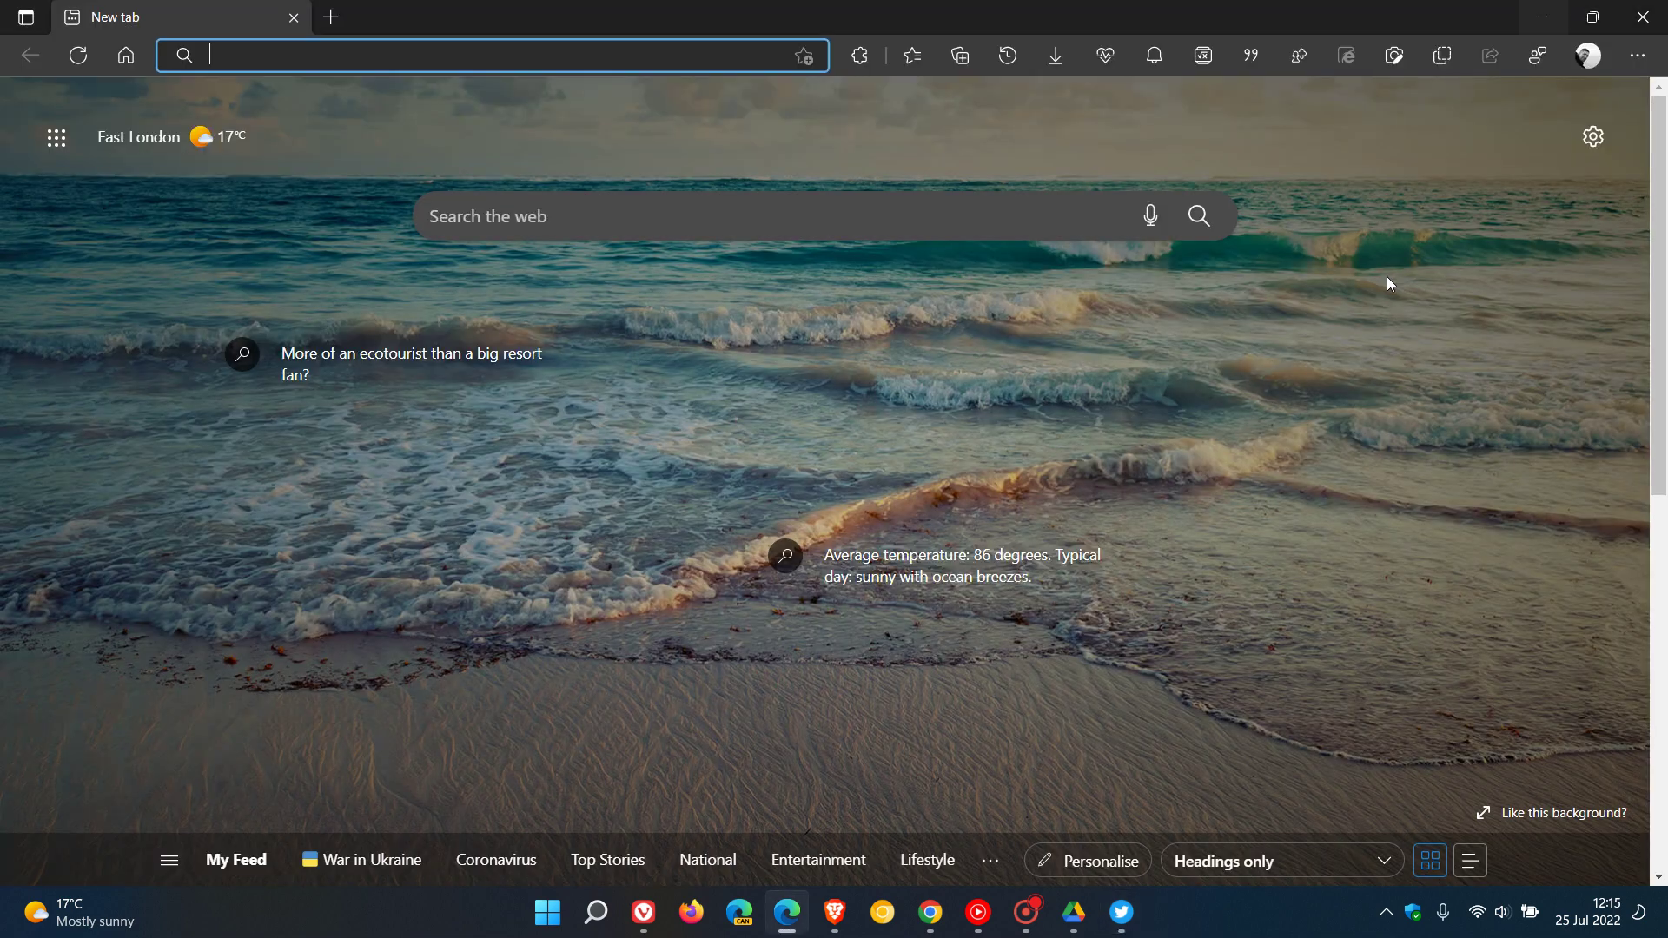
pyautogui.click(1120, 912)
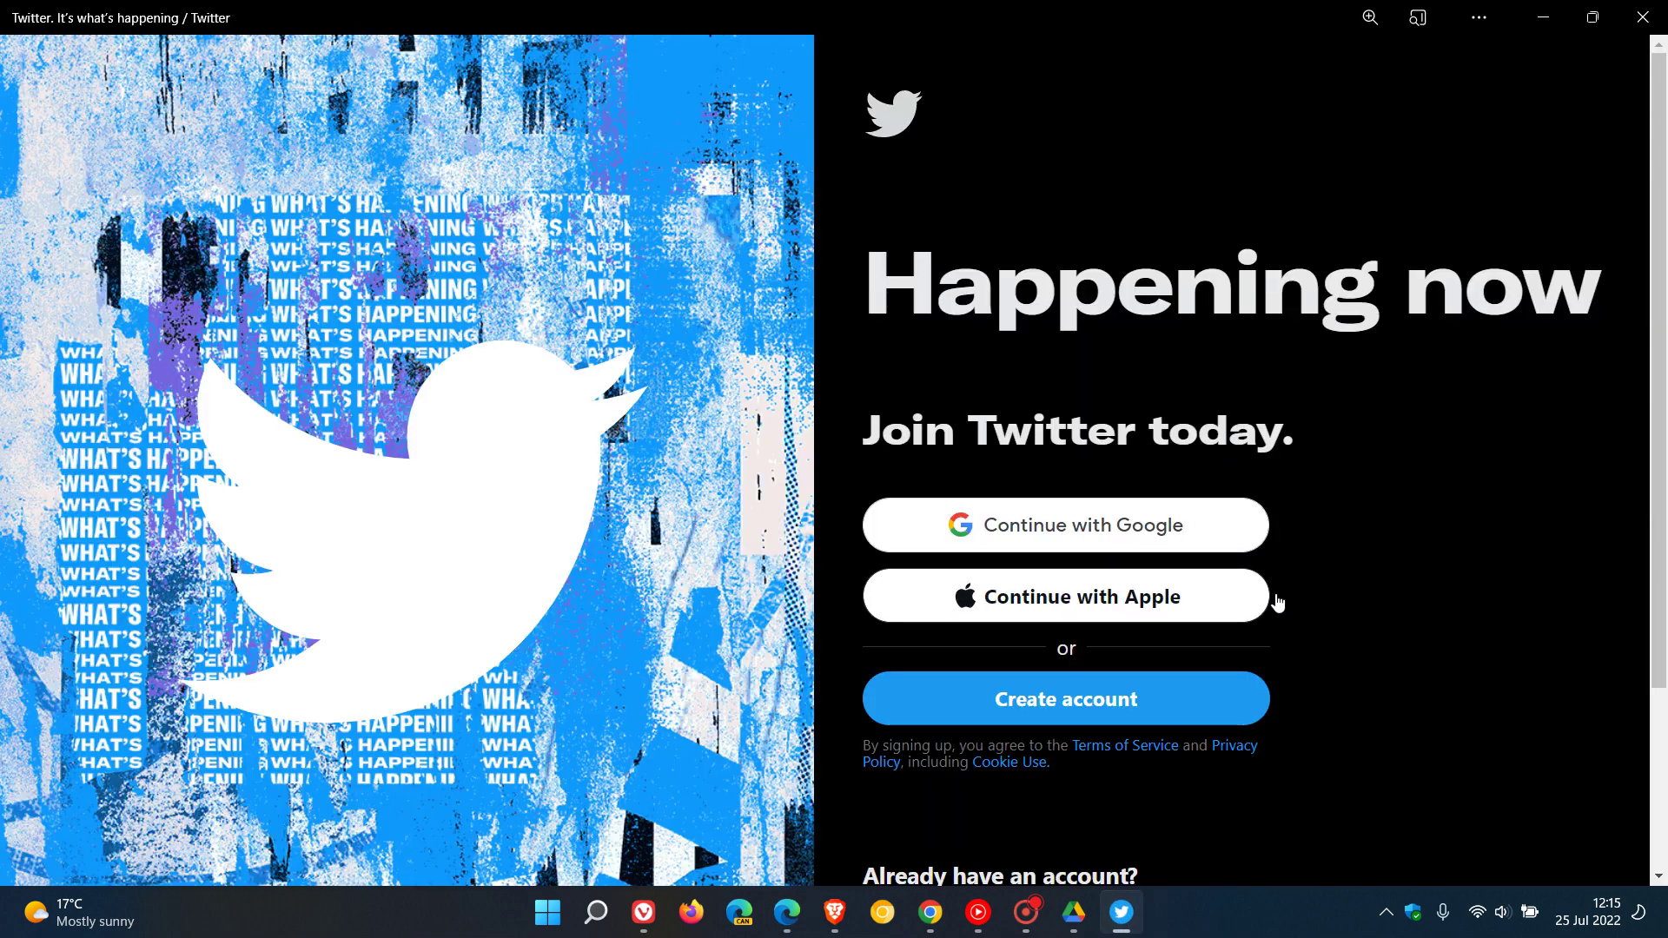
pyautogui.click(1545, 24)
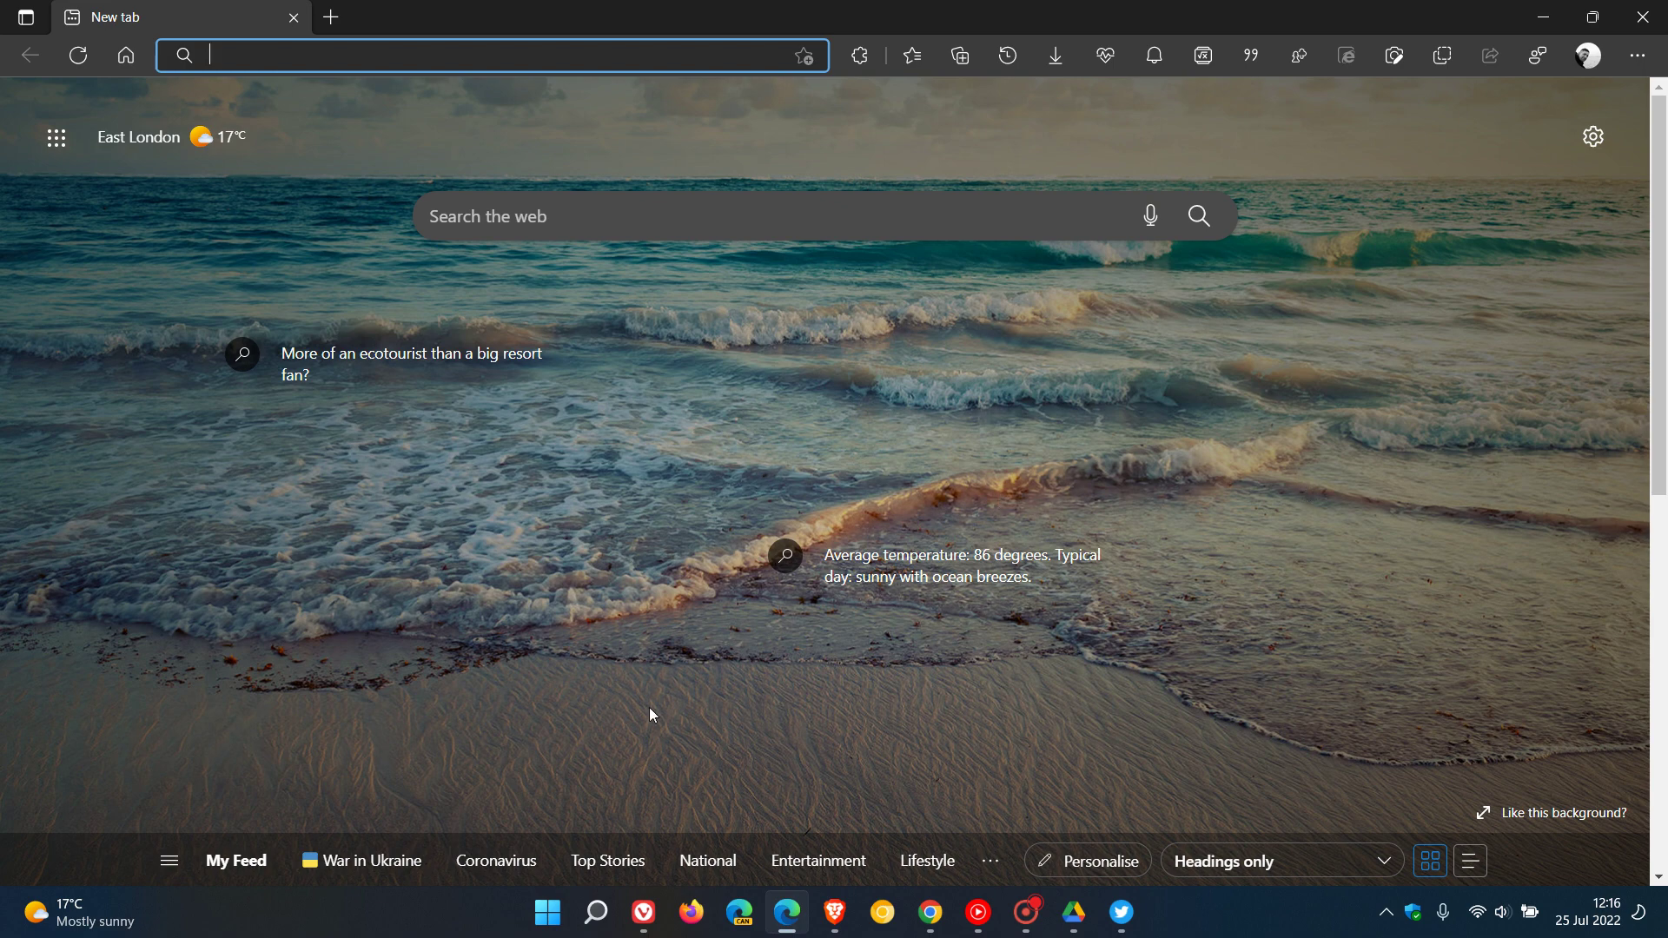
# In Vivaldi, open the BrenTech YouTube channel from the Bookmarks folder.
pyautogui.click(643, 912)
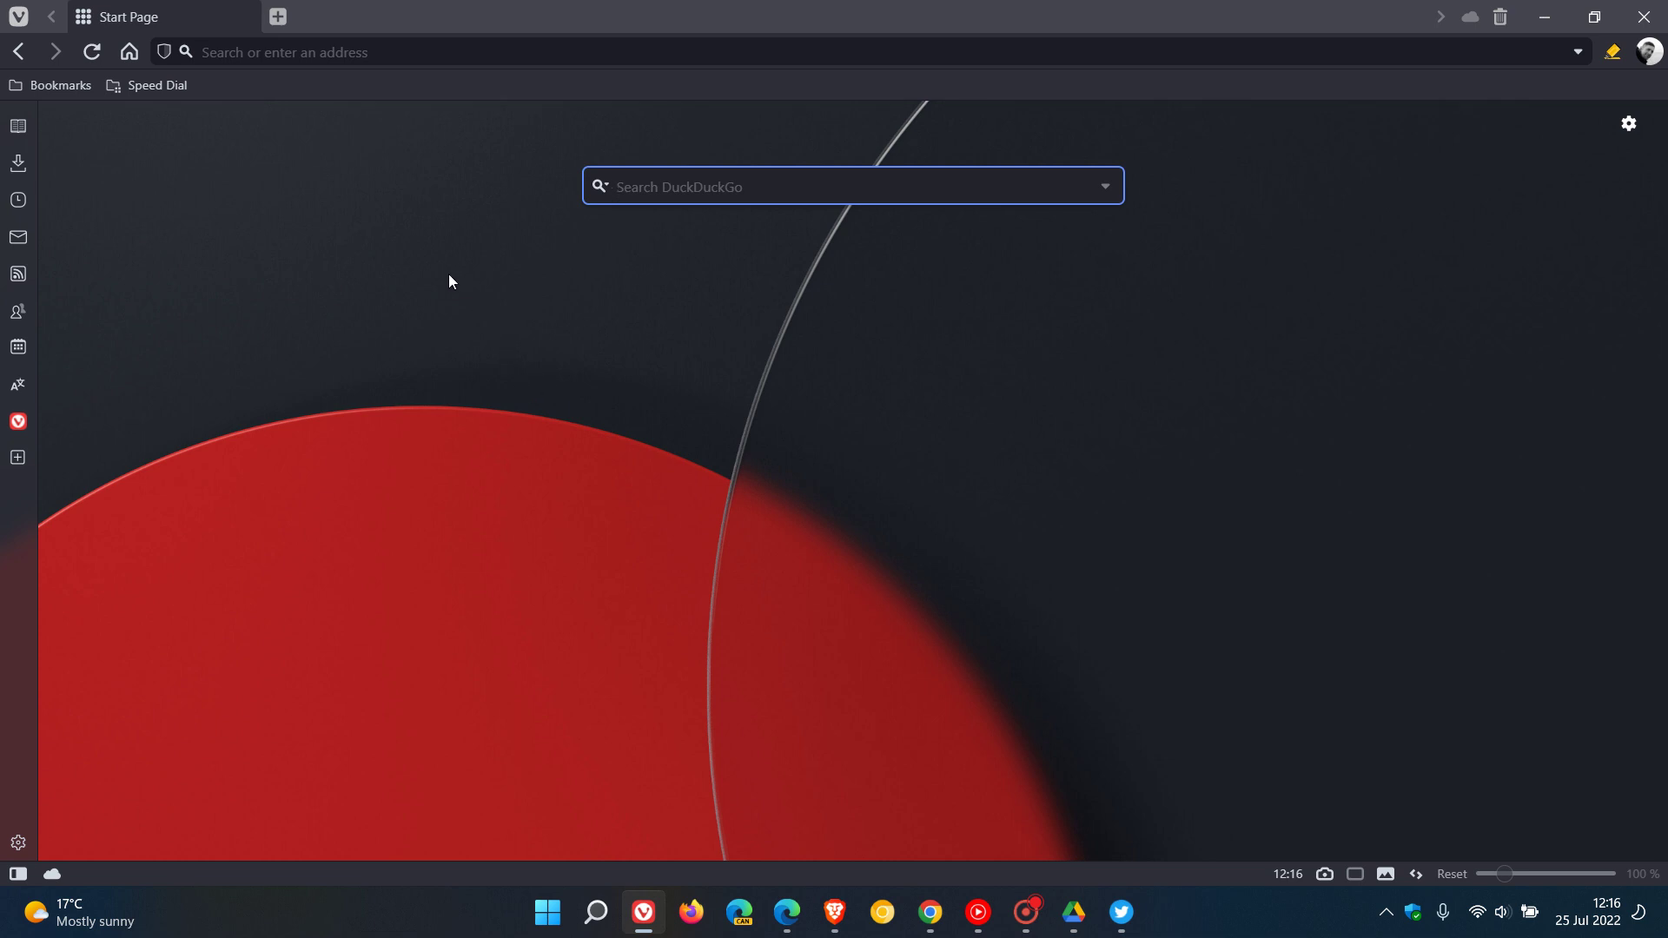
pyautogui.click(66, 85)
pyautogui.click(78, 198)
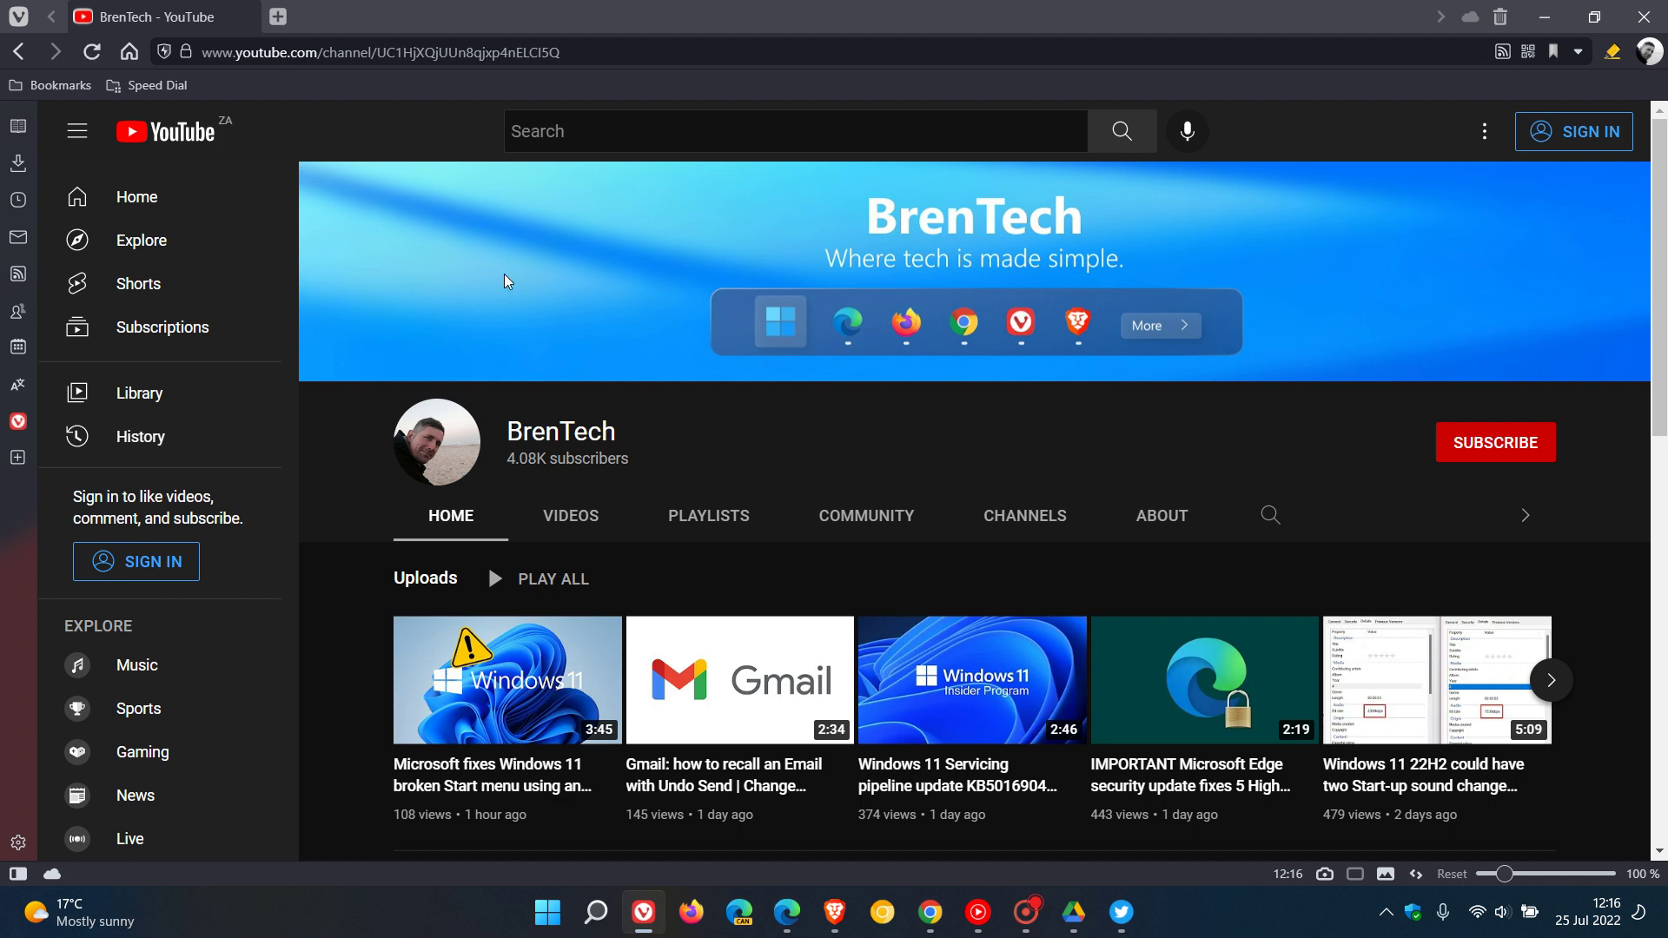
# Install YouTube as an app from the tab's context menu, then minimise it.
pyautogui.rightClick(172, 19)
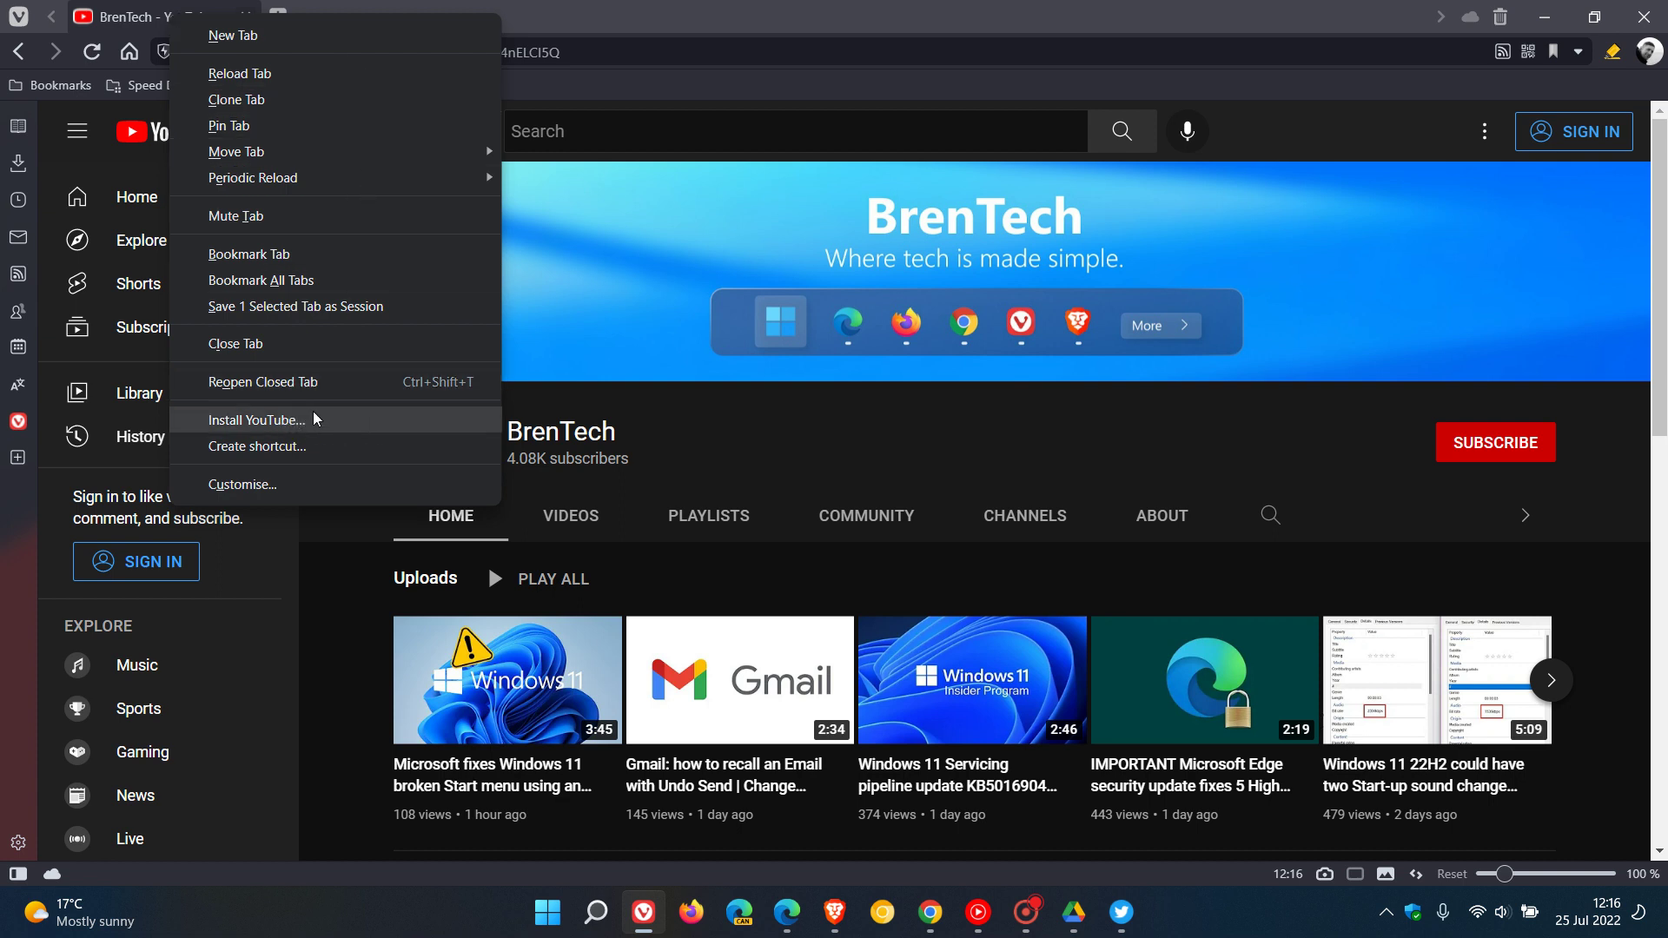
pyautogui.click(338, 422)
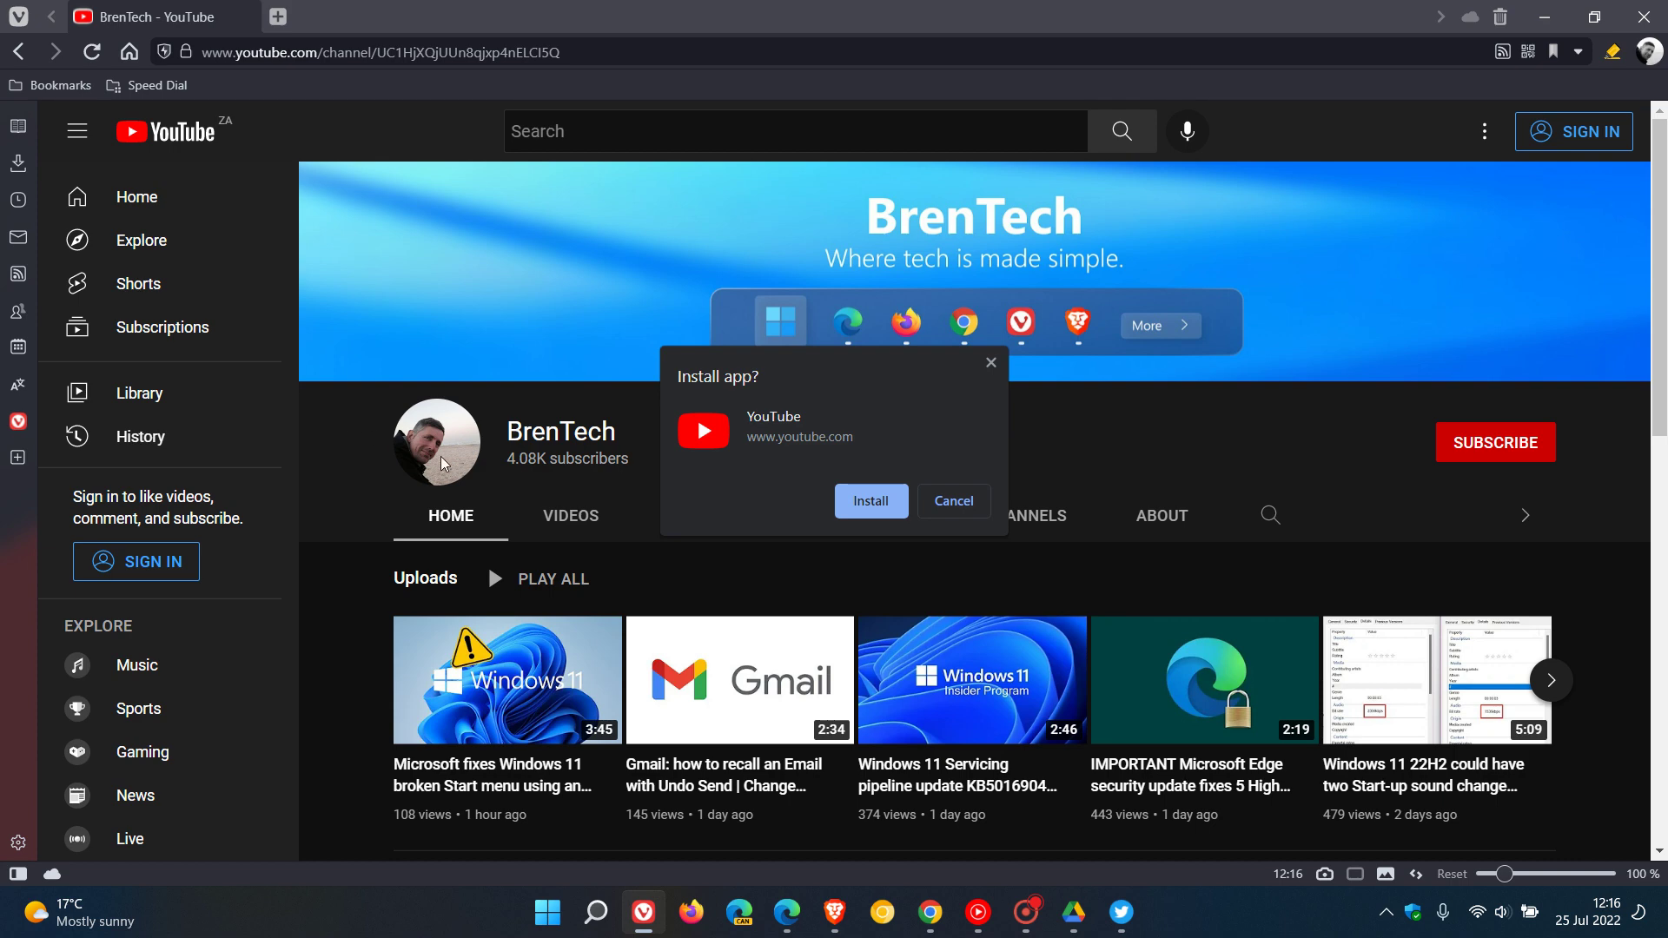
pyautogui.click(877, 511)
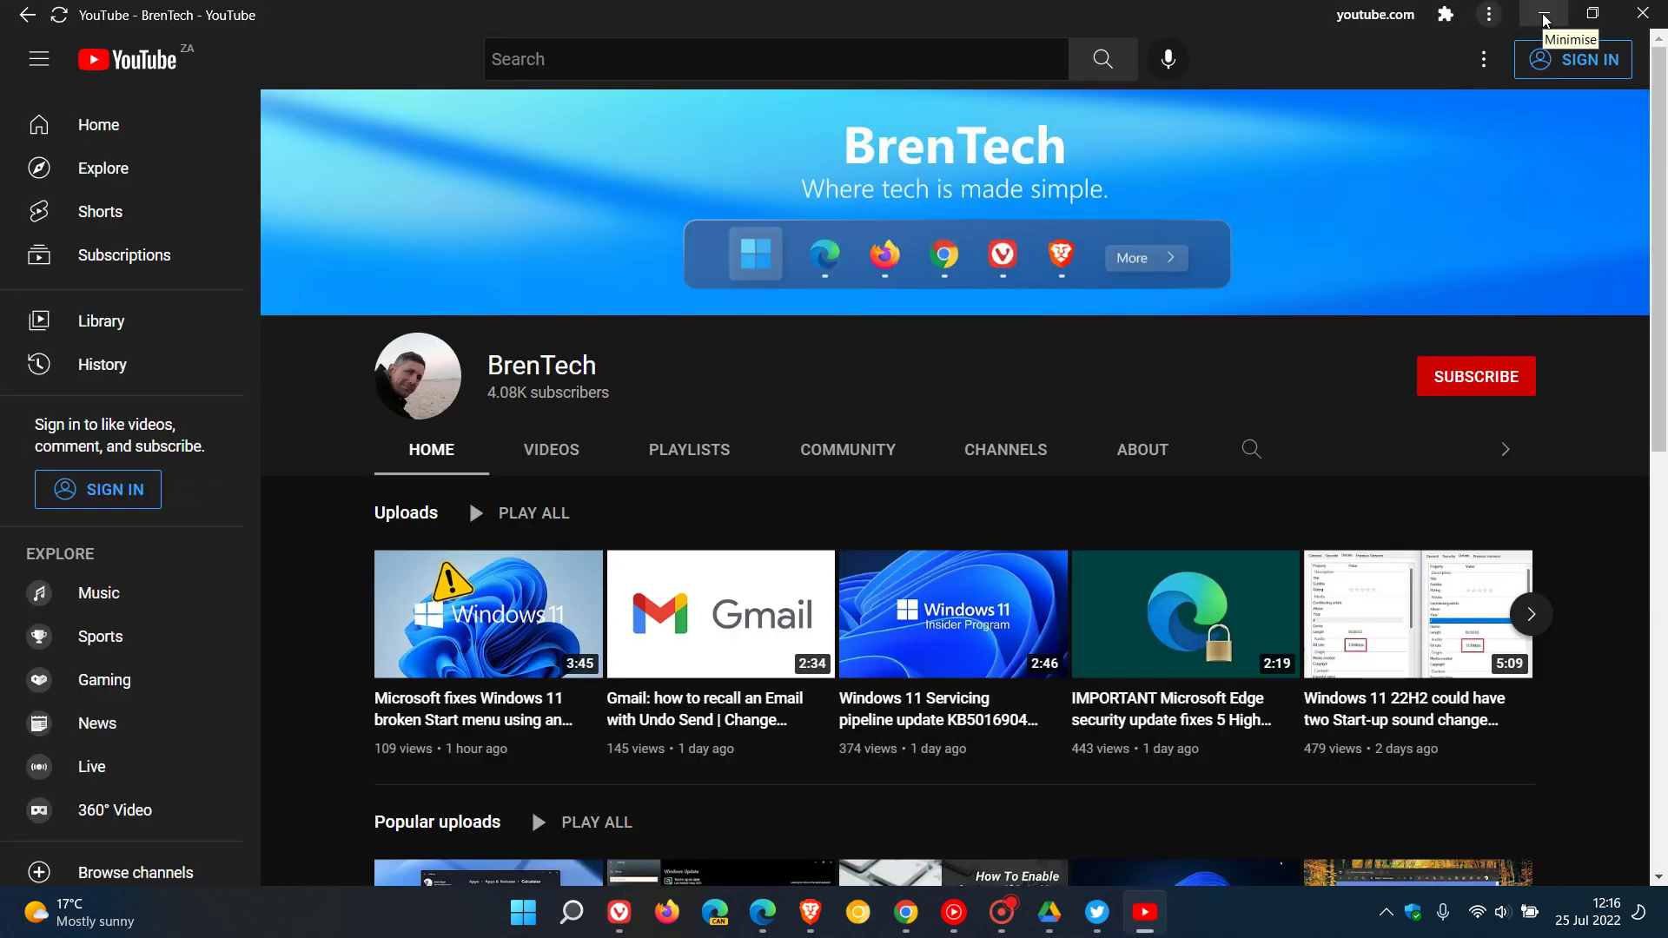
pyautogui.click(1544, 17)
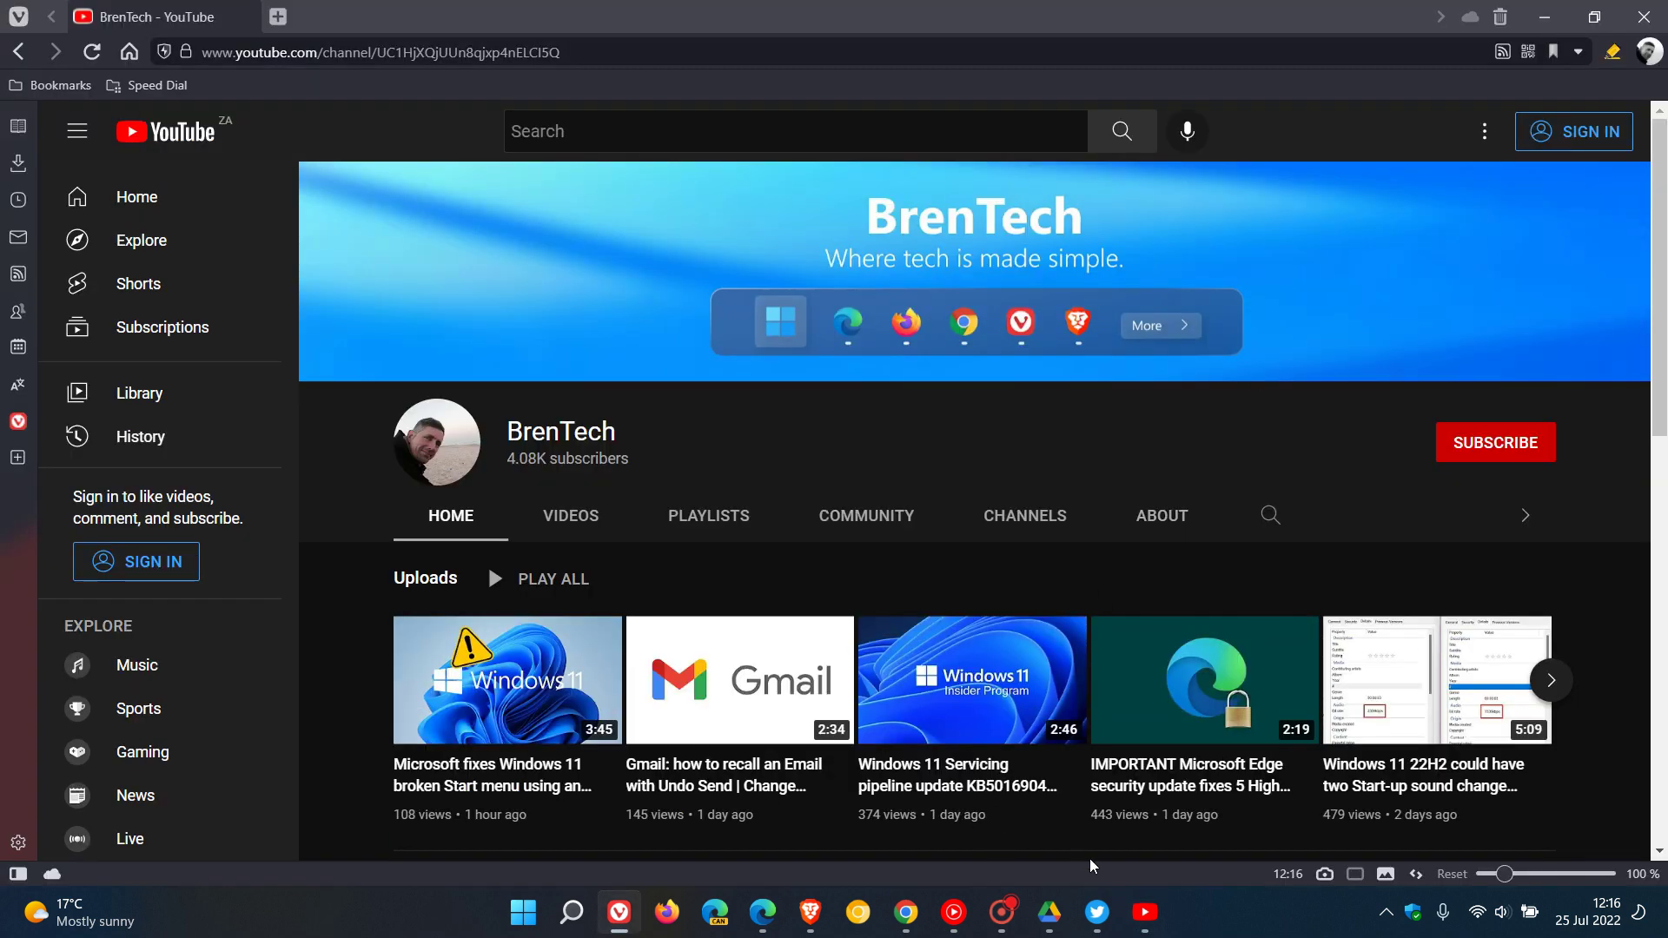
pyautogui.click(1146, 913)
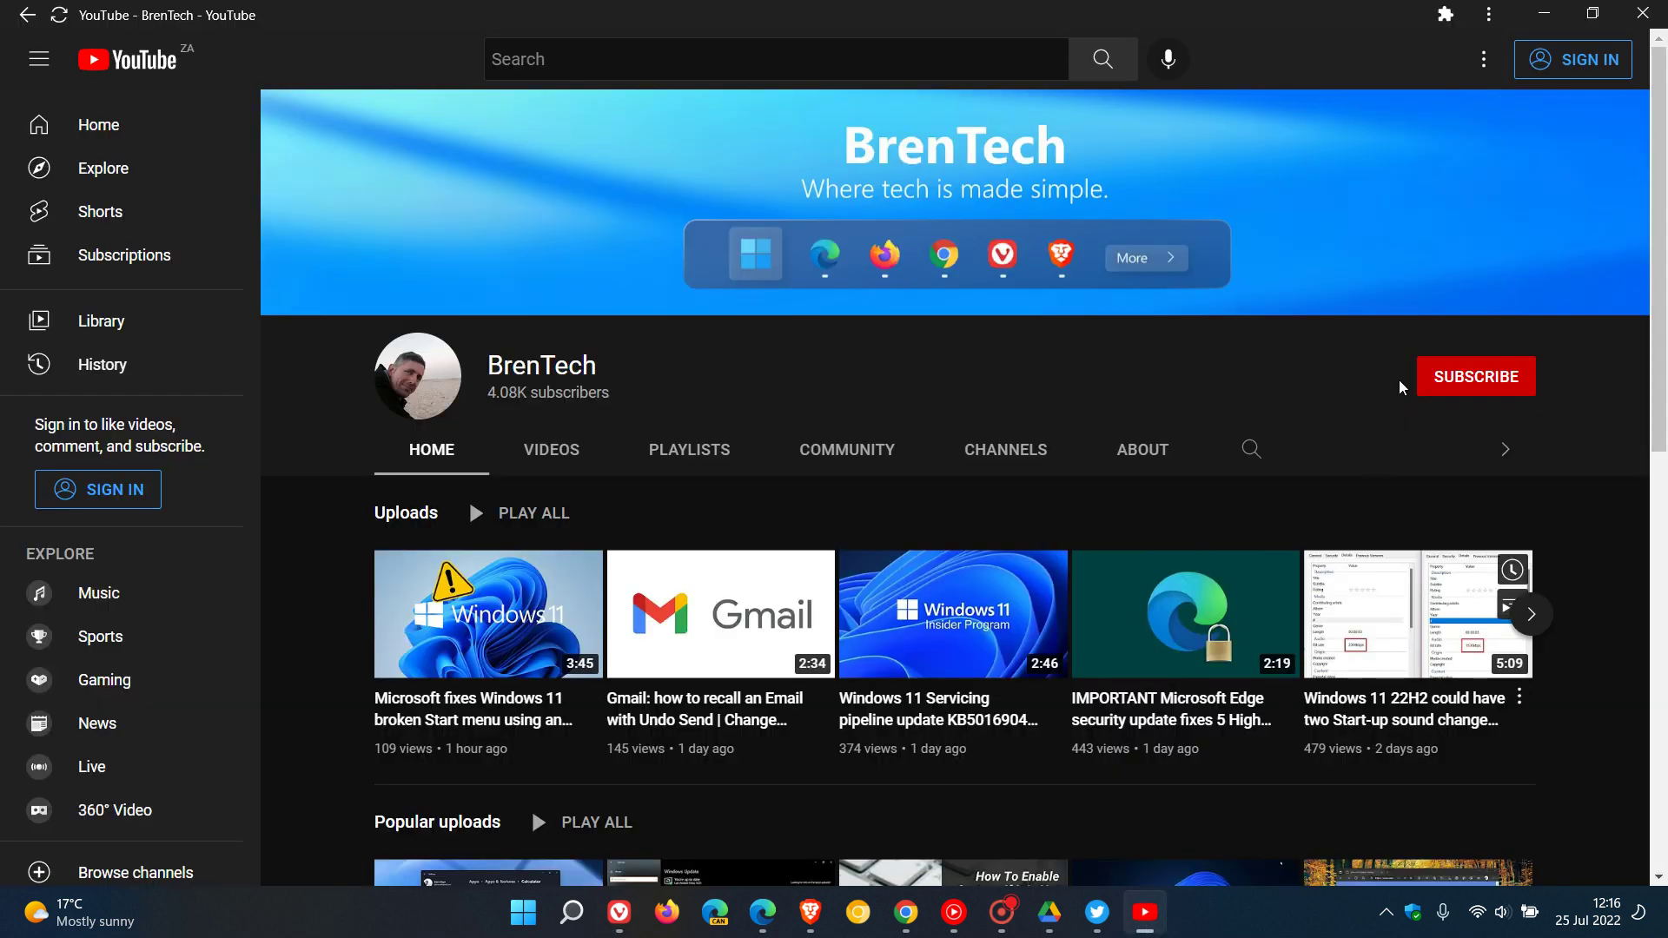
pyautogui.click(1551, 16)
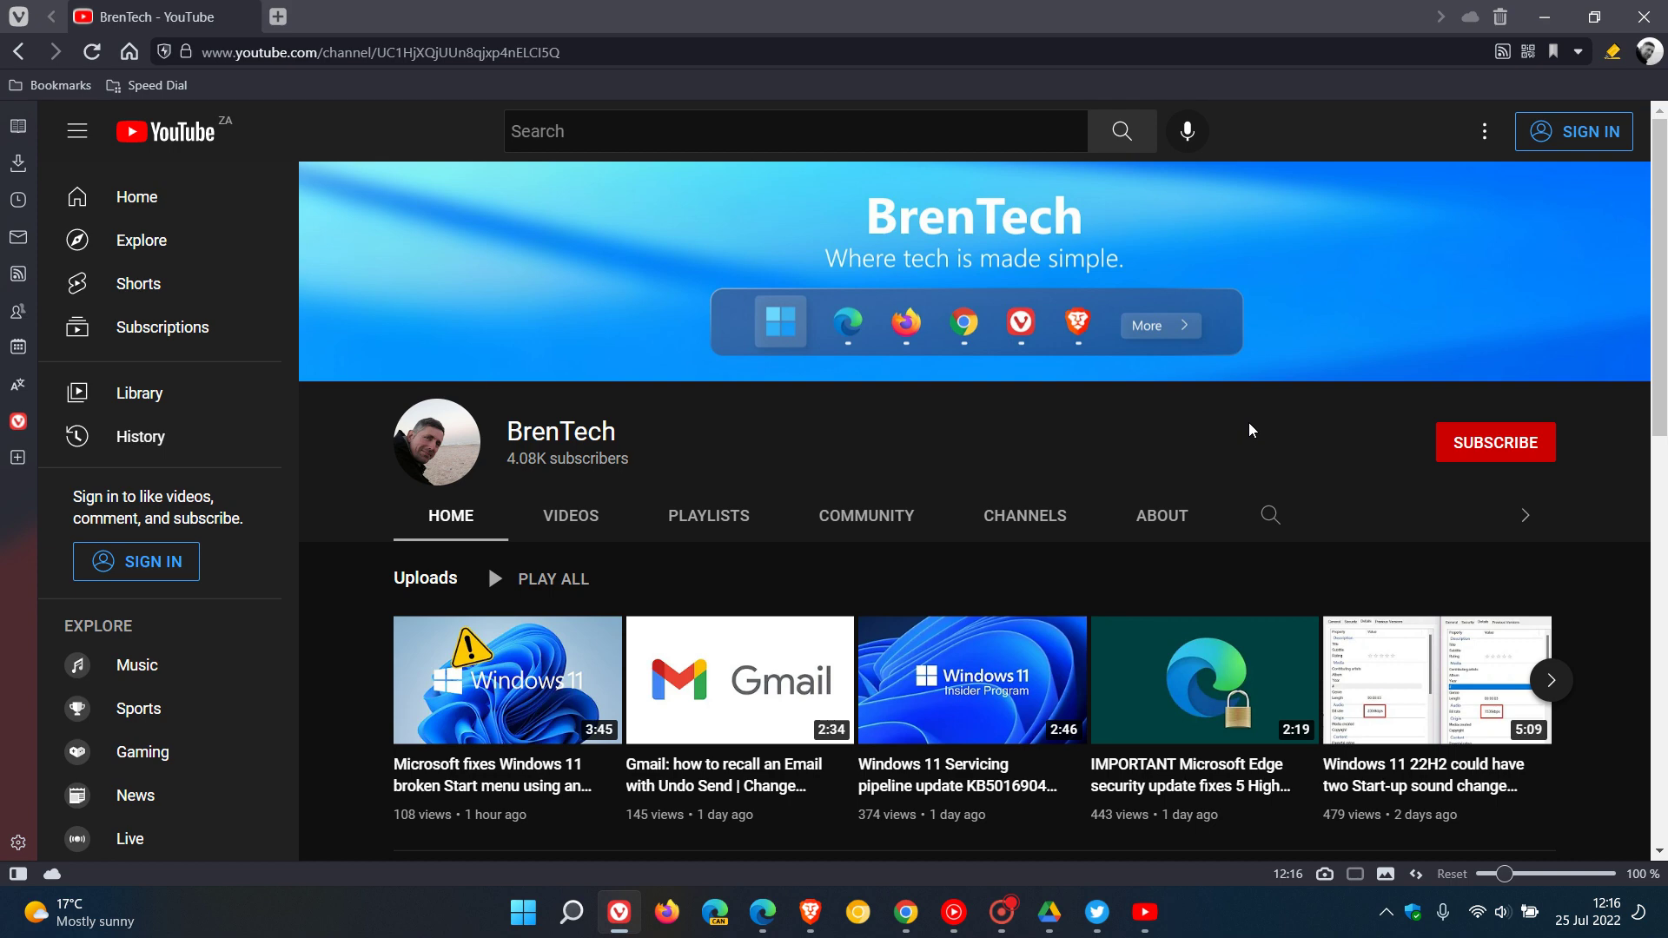
# Paste chrome://apps into Chrome's address bar and load the installed-apps page.
pyautogui.click(906, 912)
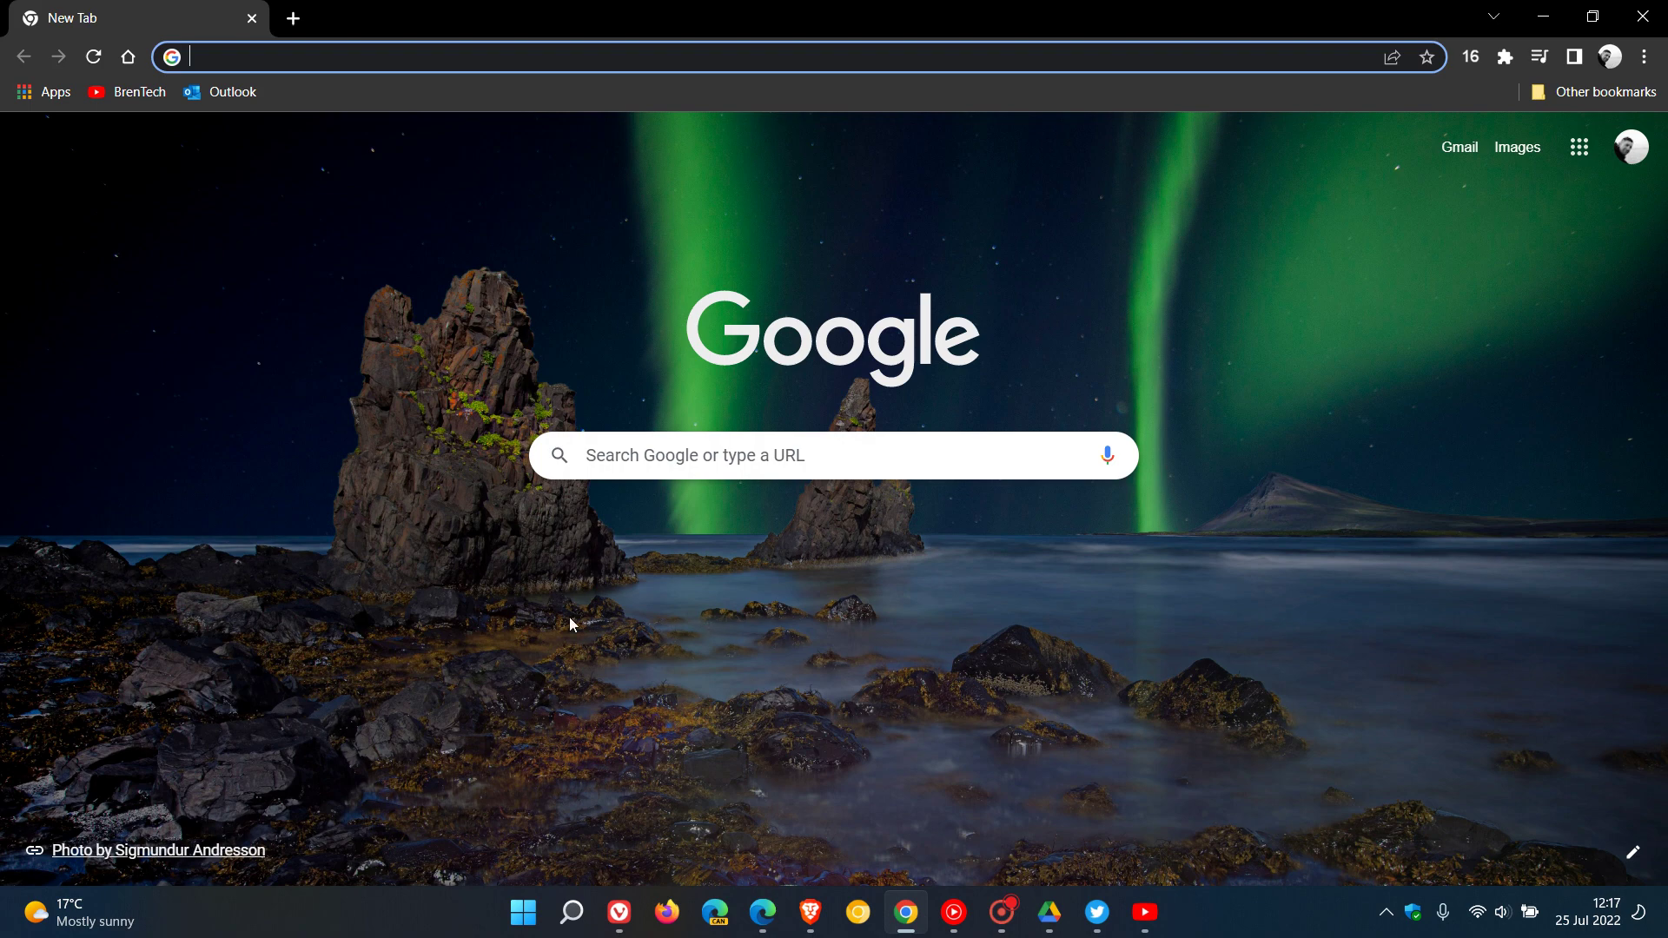
pyautogui.rightClick(305, 61)
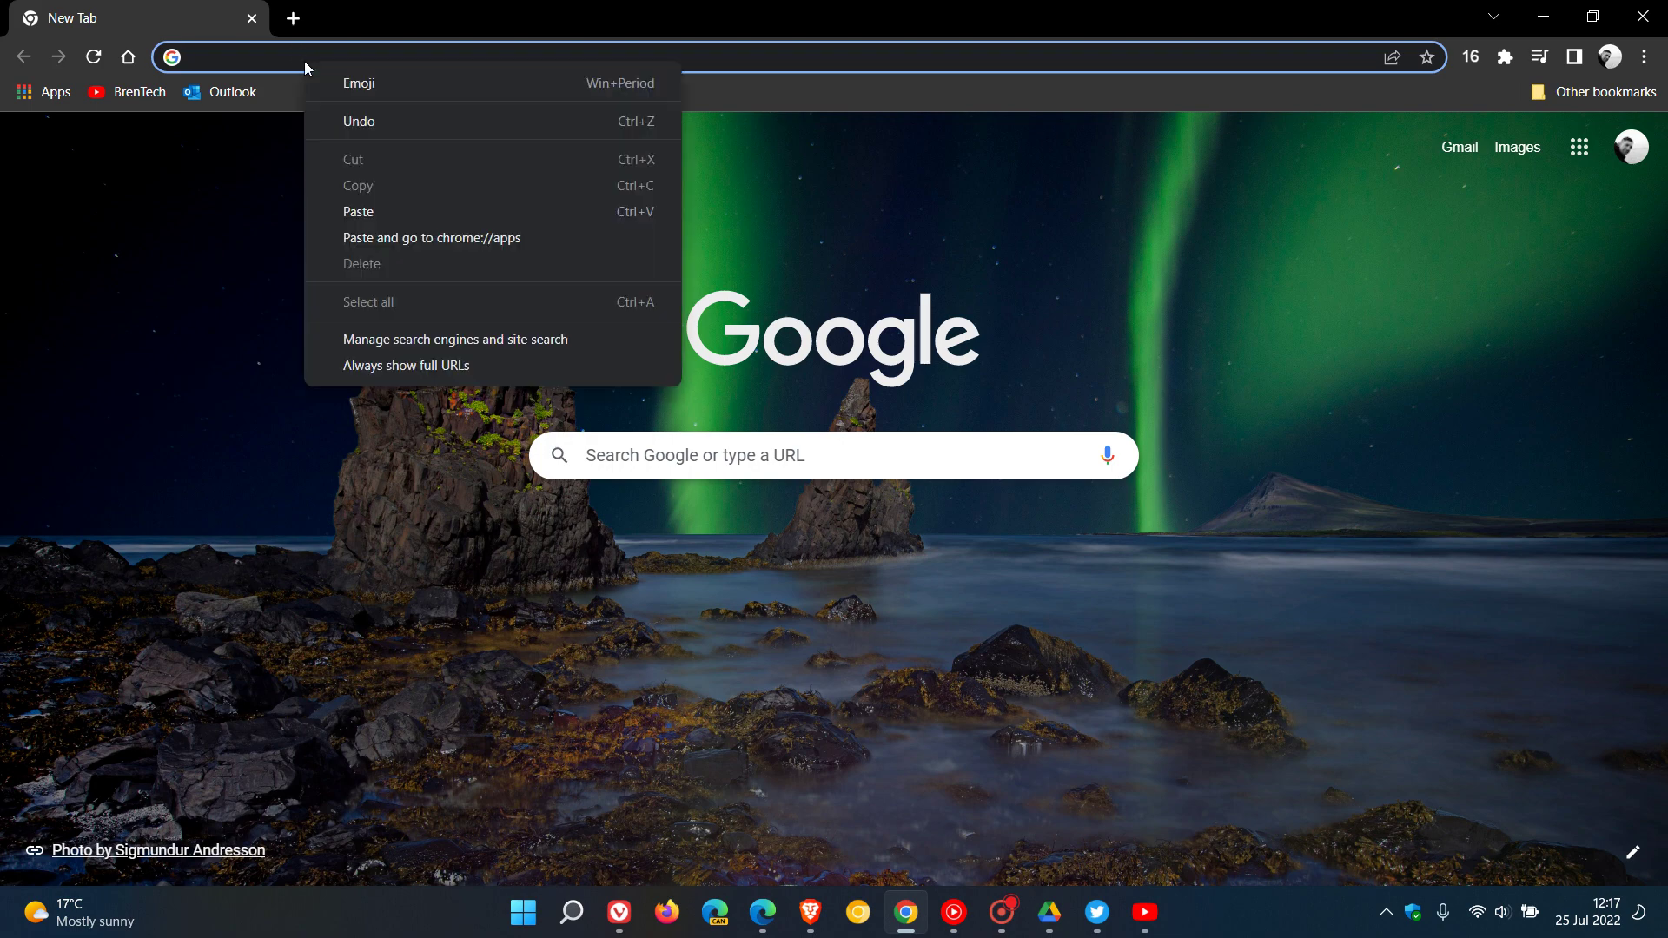
pyautogui.click(417, 215)
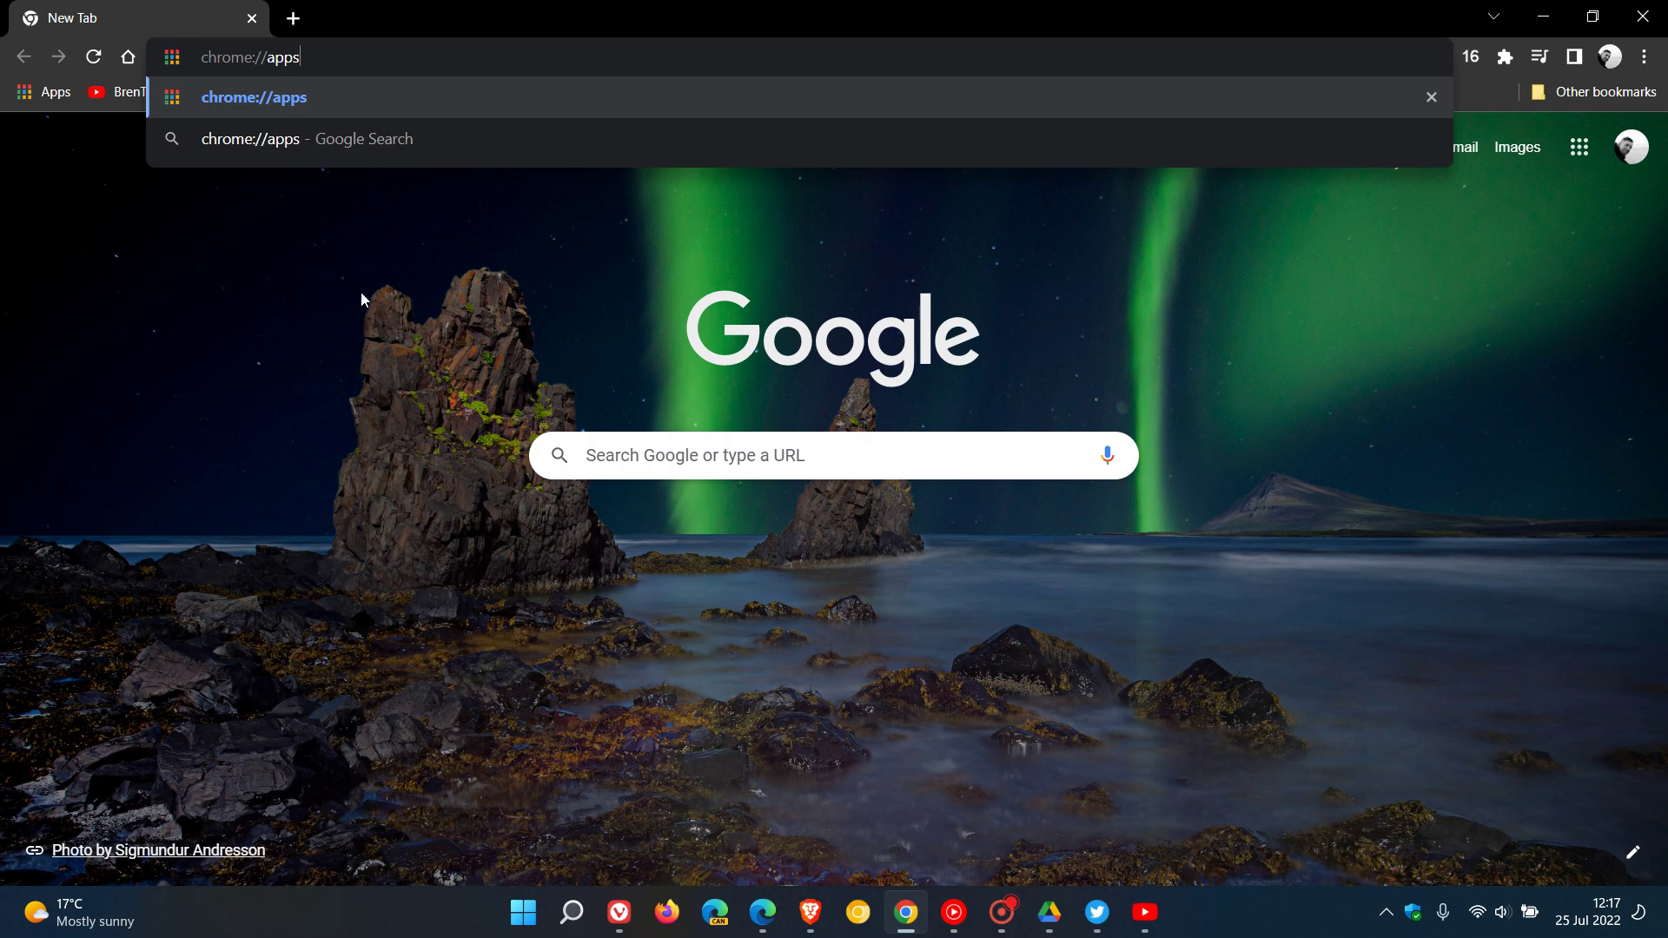
pyautogui.press('Return')
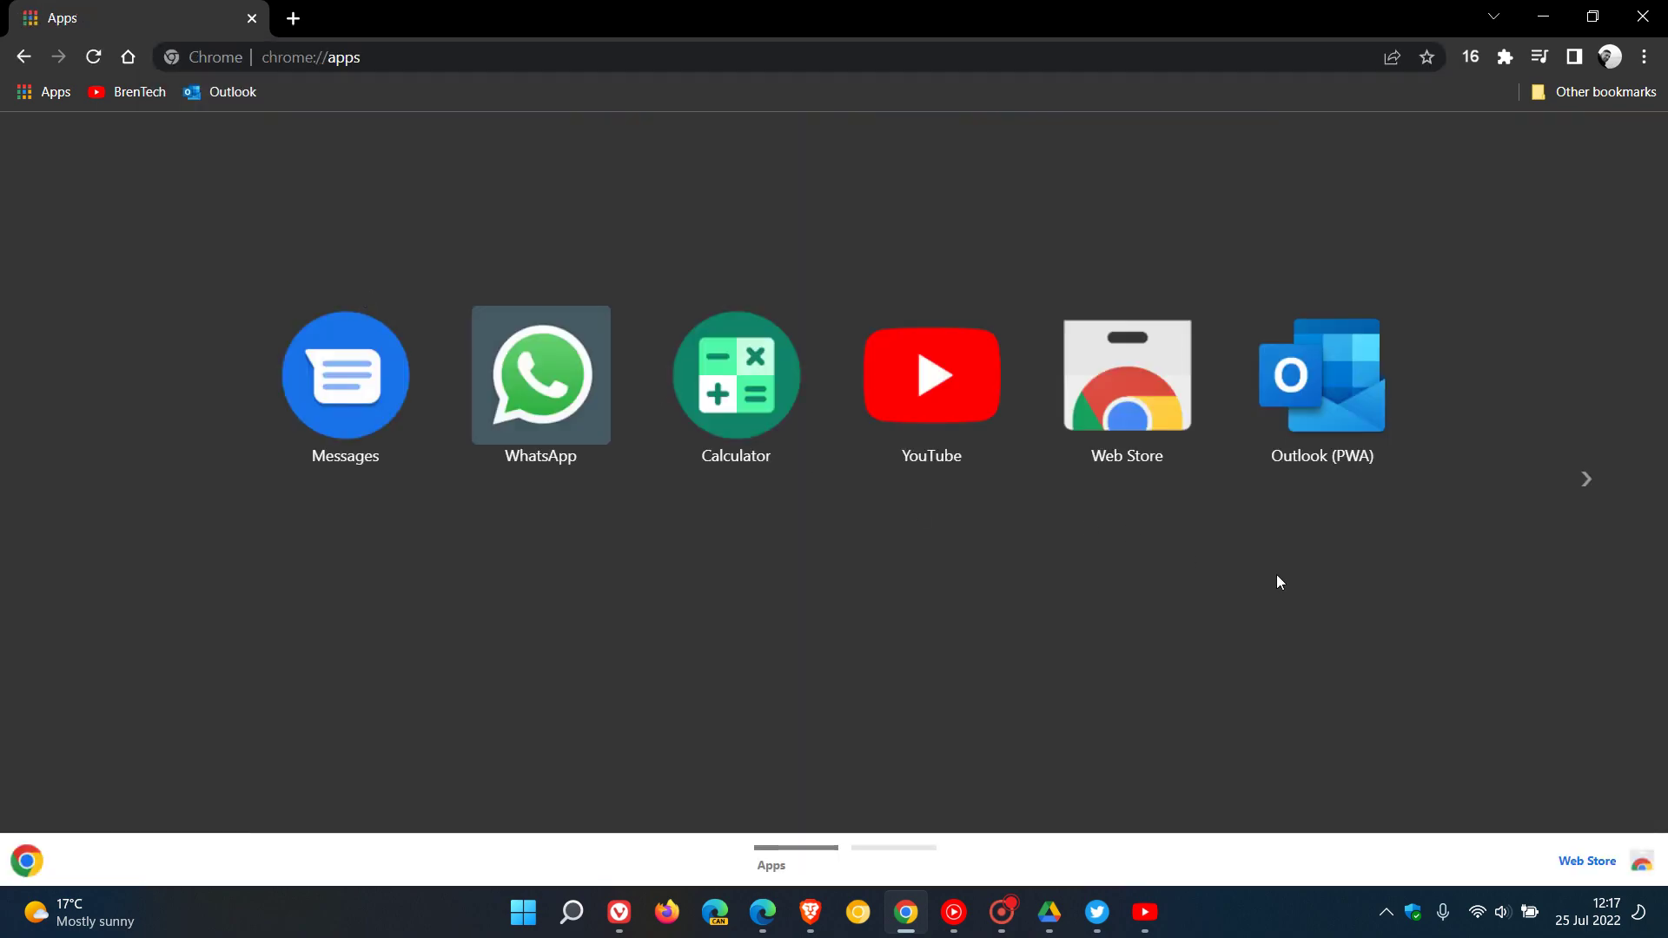
# Remove Outlook (PWA) from Chrome through its right-click menu, then switch to Edge.
pyautogui.rightClick(1326, 373)
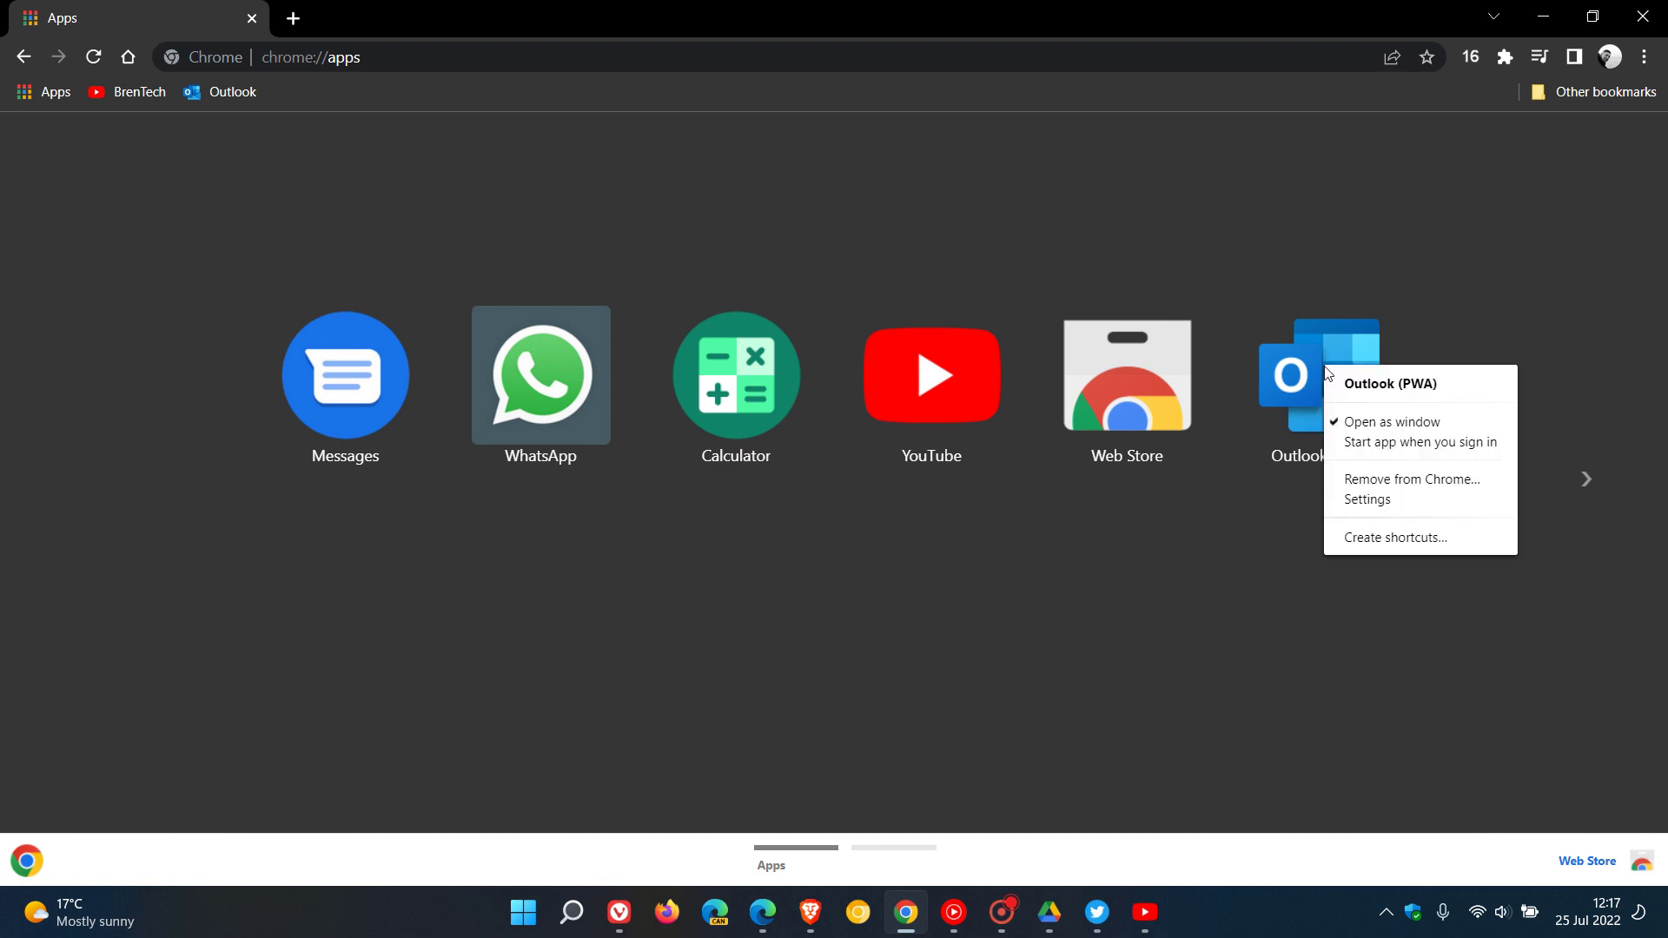
pyautogui.click(1397, 480)
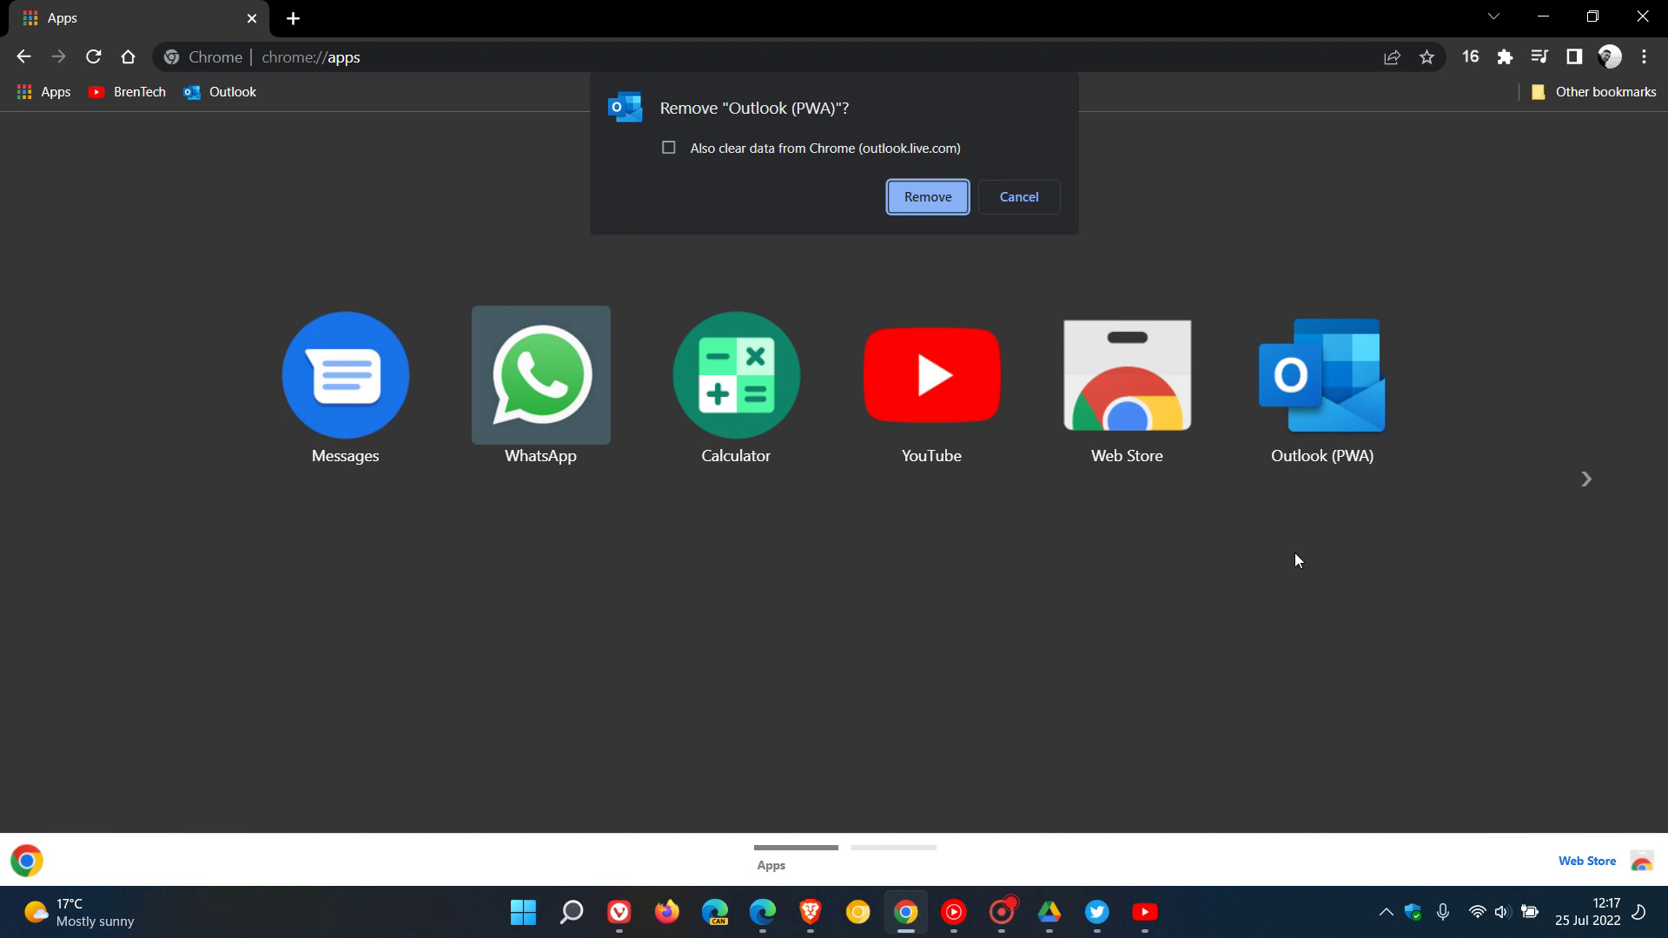
pyautogui.click(940, 208)
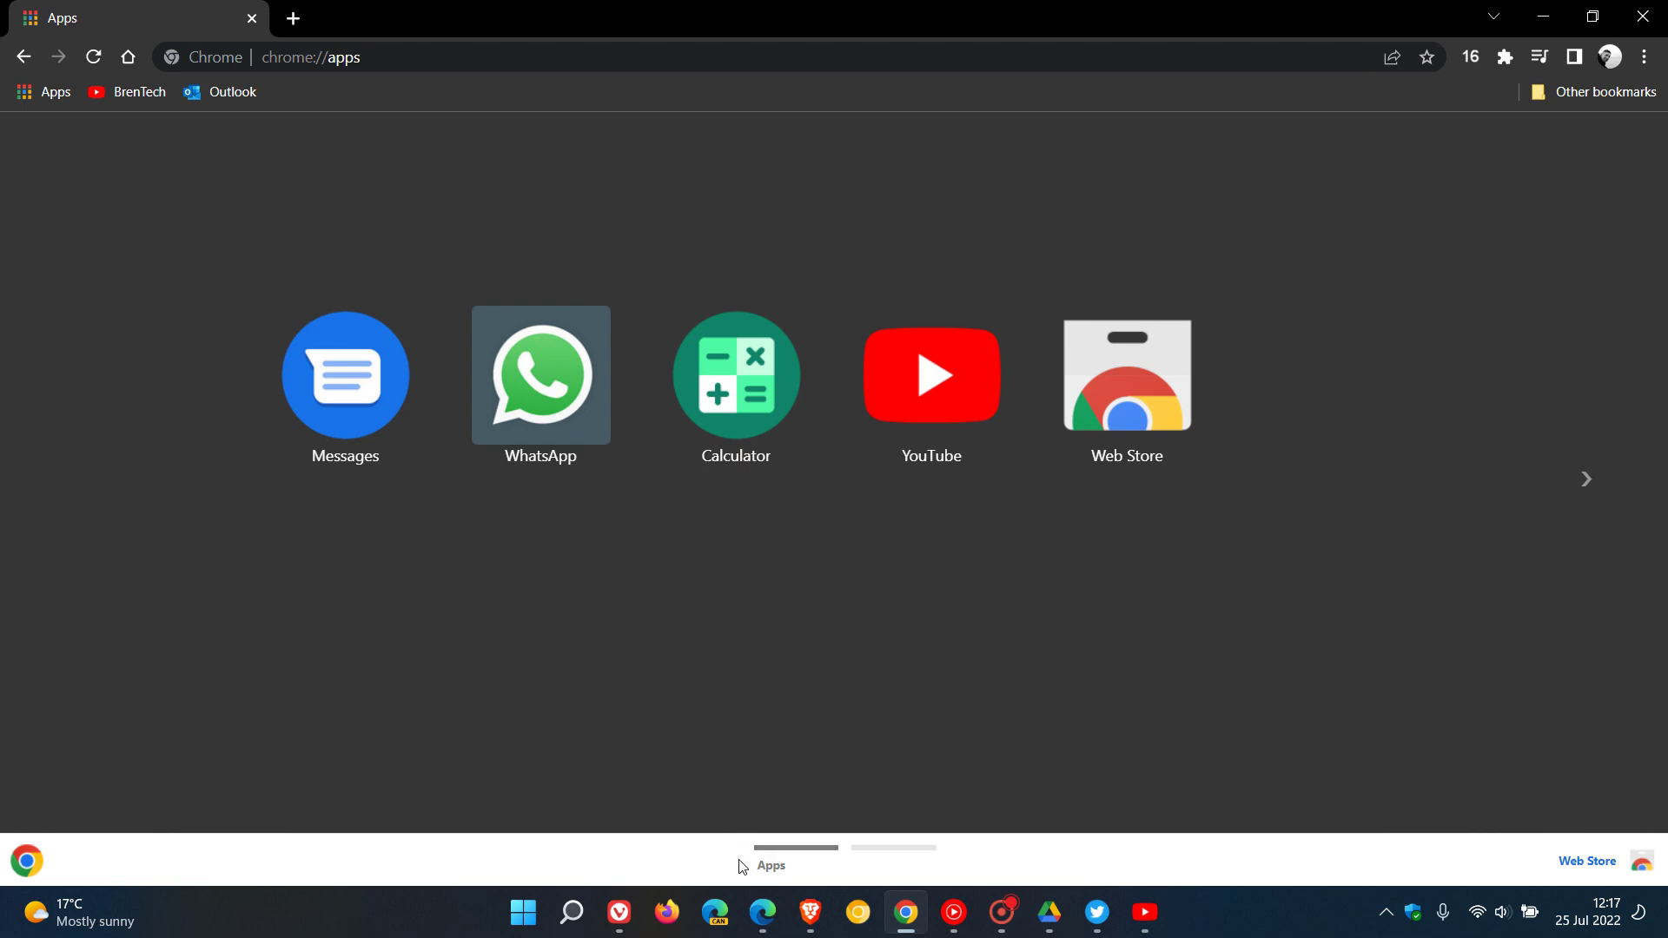
pyautogui.click(762, 911)
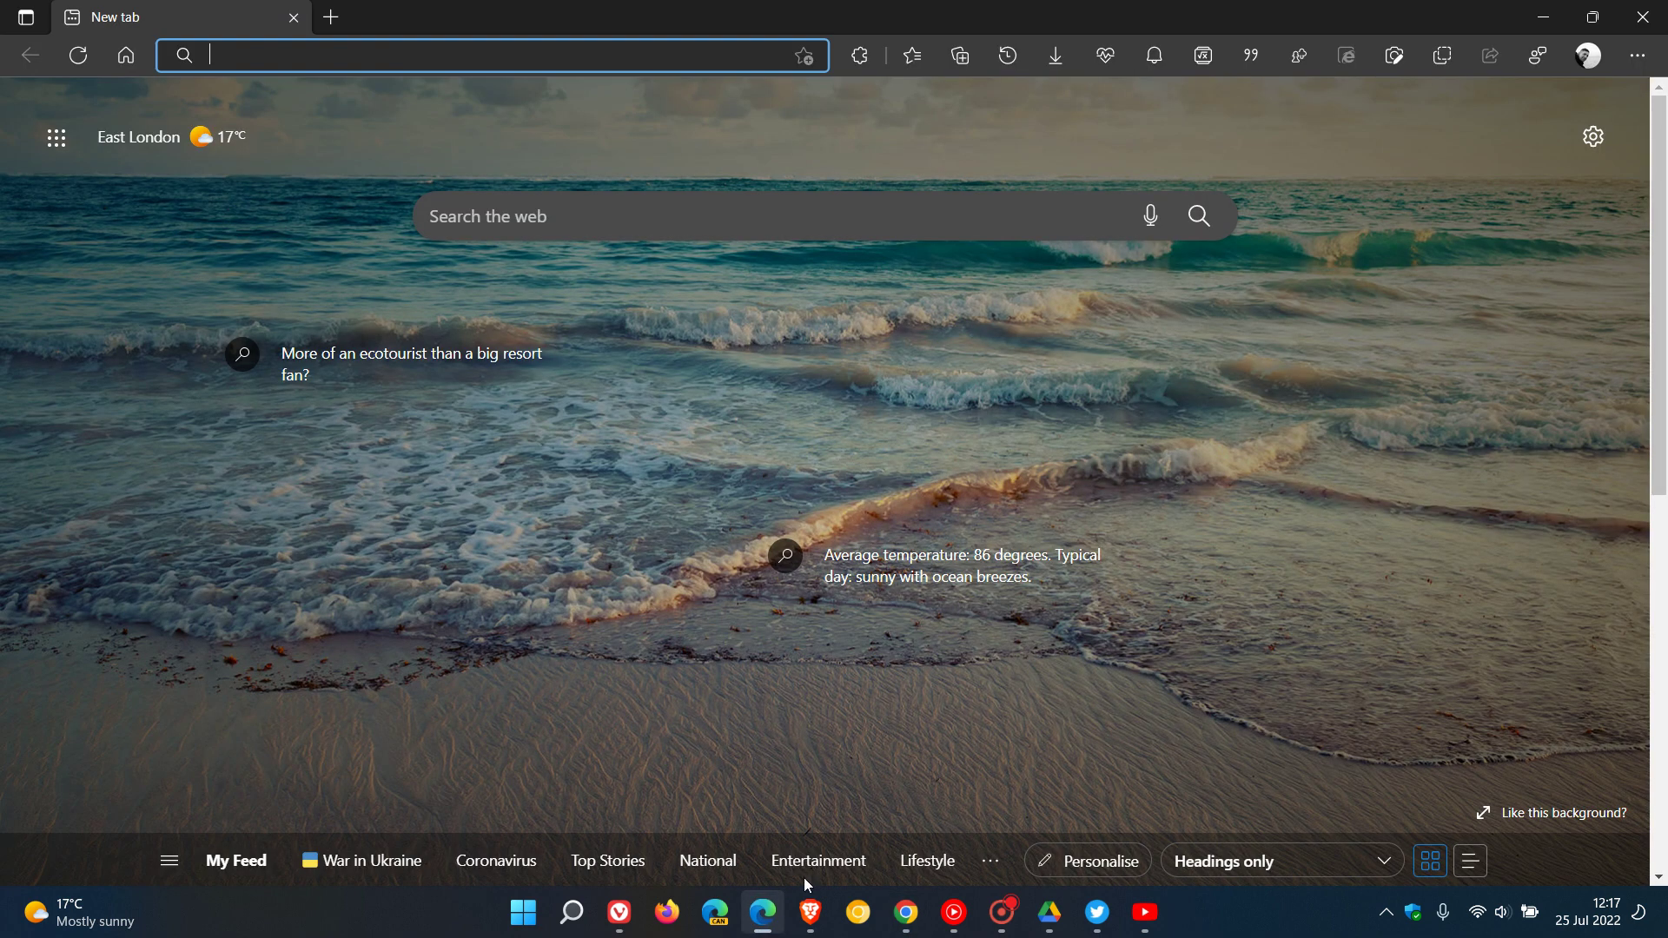
# Go to Edge's Manage apps page (edge://apps) listing the installed Twitter and YouTube apps.
pyautogui.click(1632, 66)
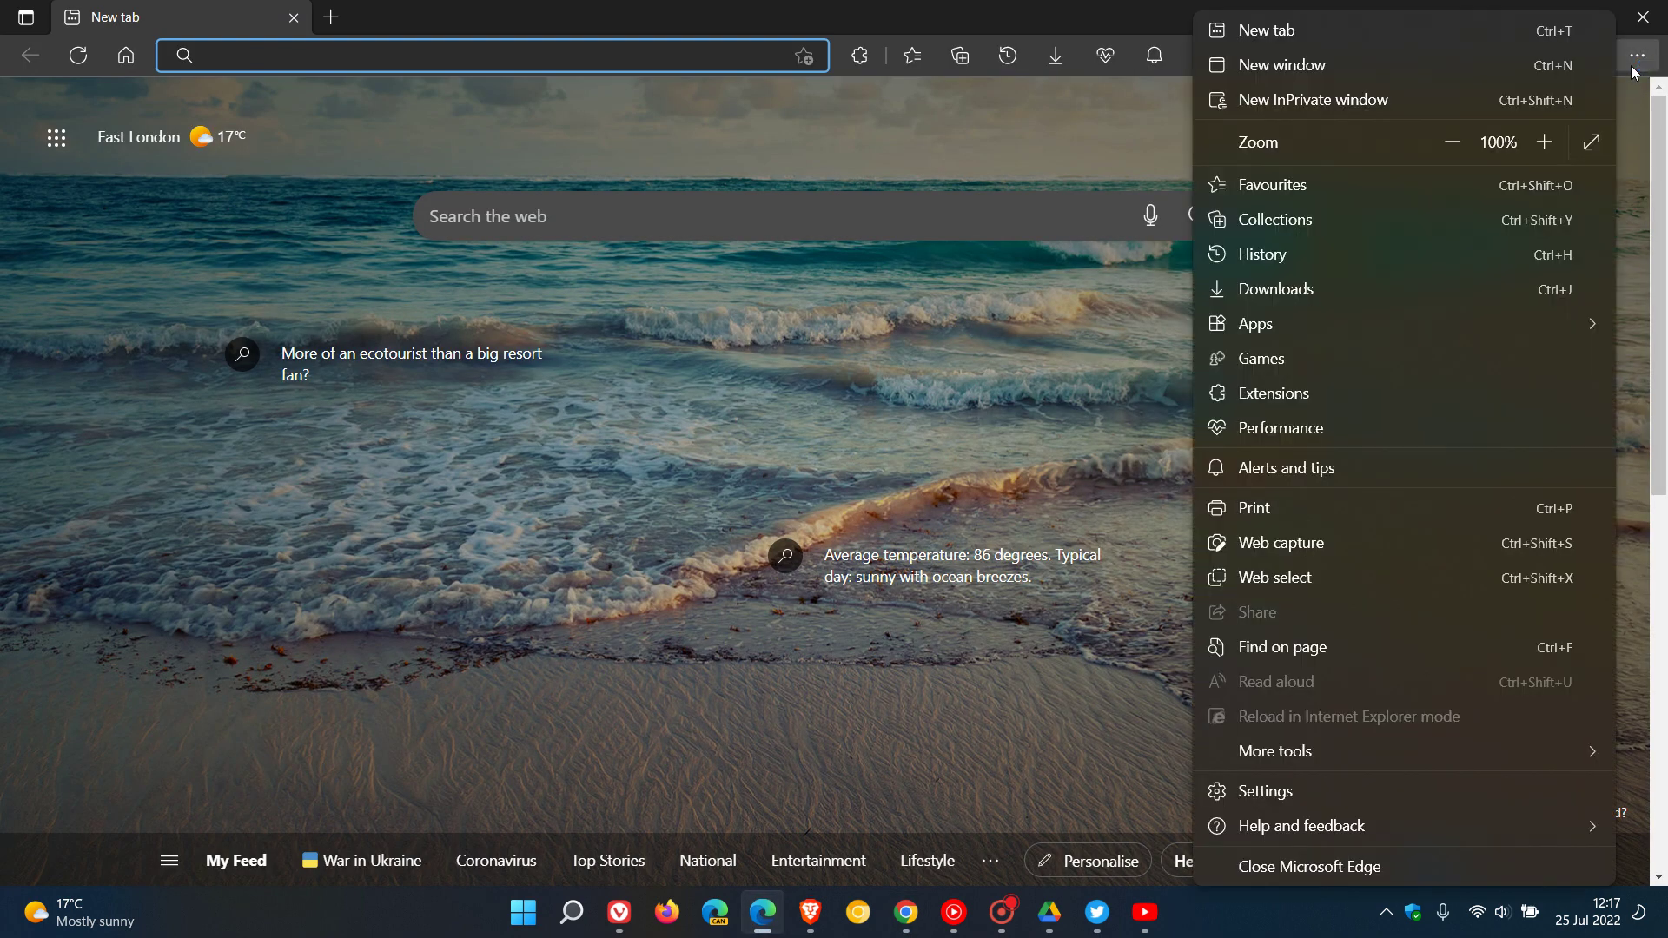
pyautogui.moveTo(1335, 326)
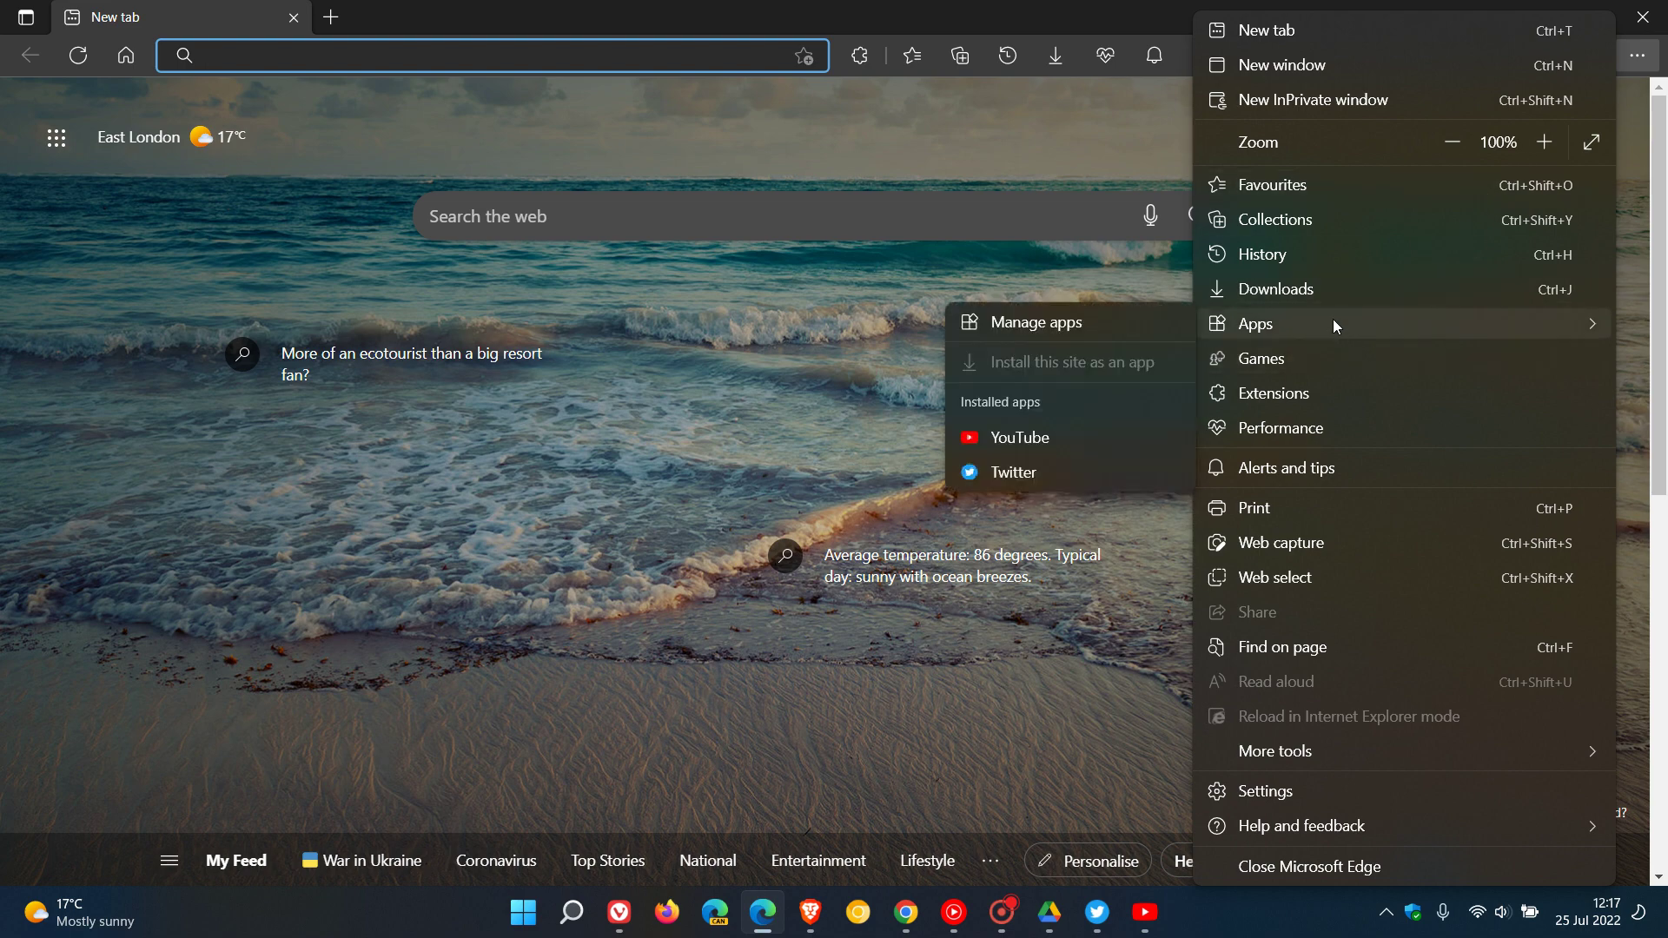
pyautogui.click(1092, 322)
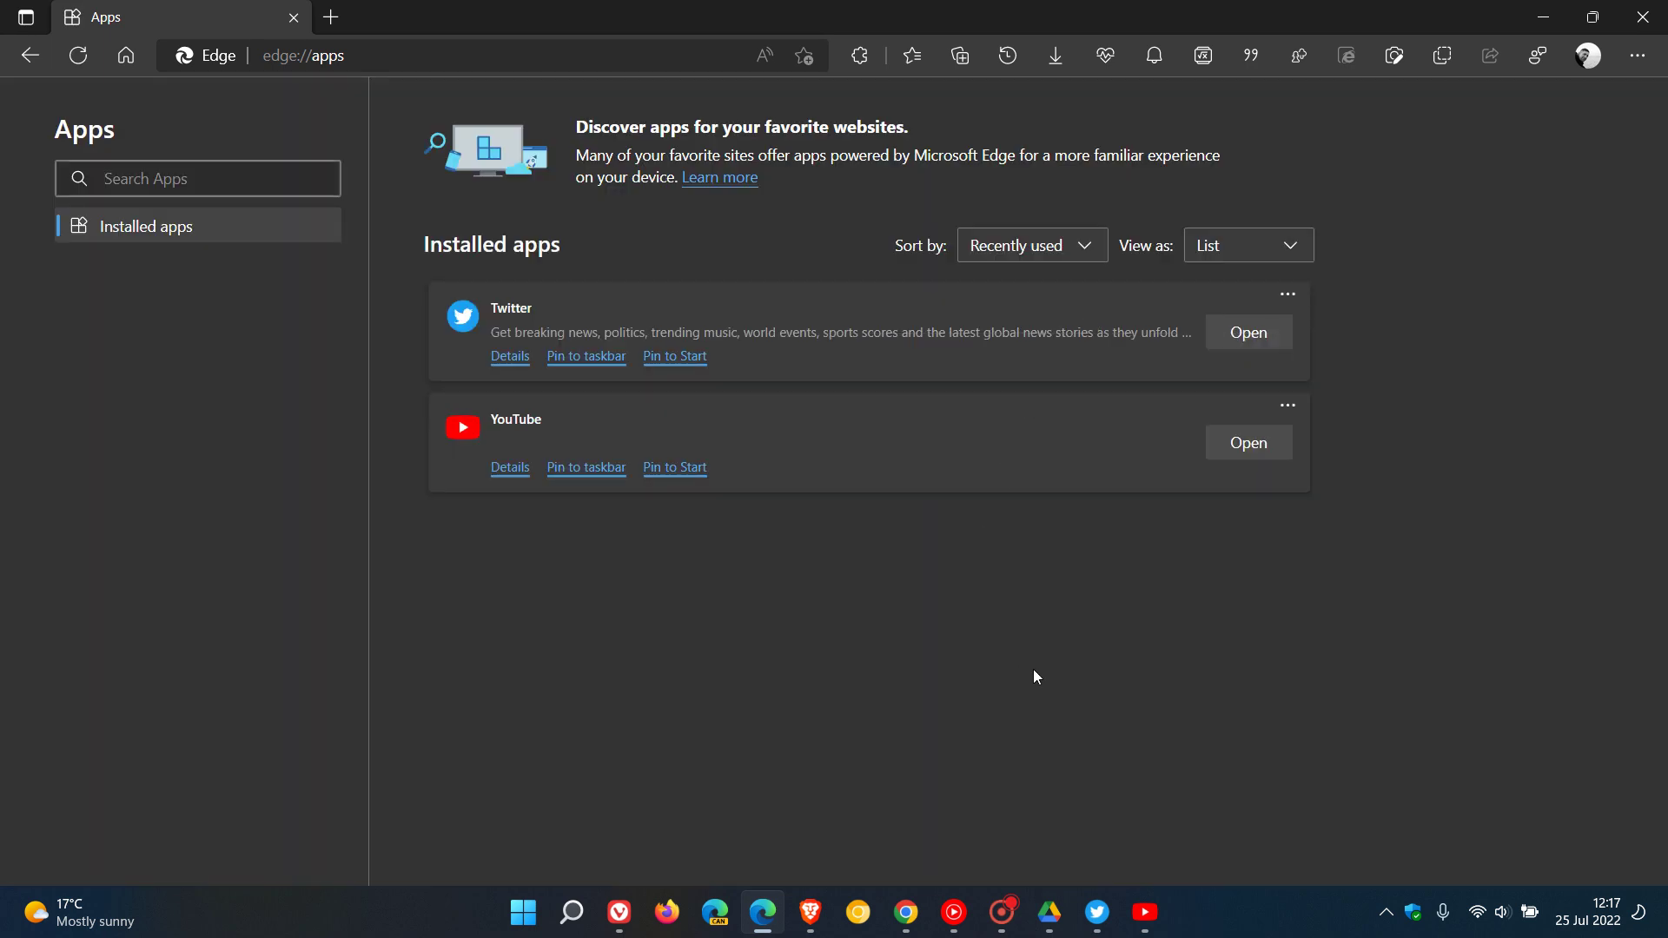
# Uninstall the Twitter app from Microsoft Edge, leaving only YouTube installed.
pyautogui.click(1286, 295)
pyautogui.click(1381, 373)
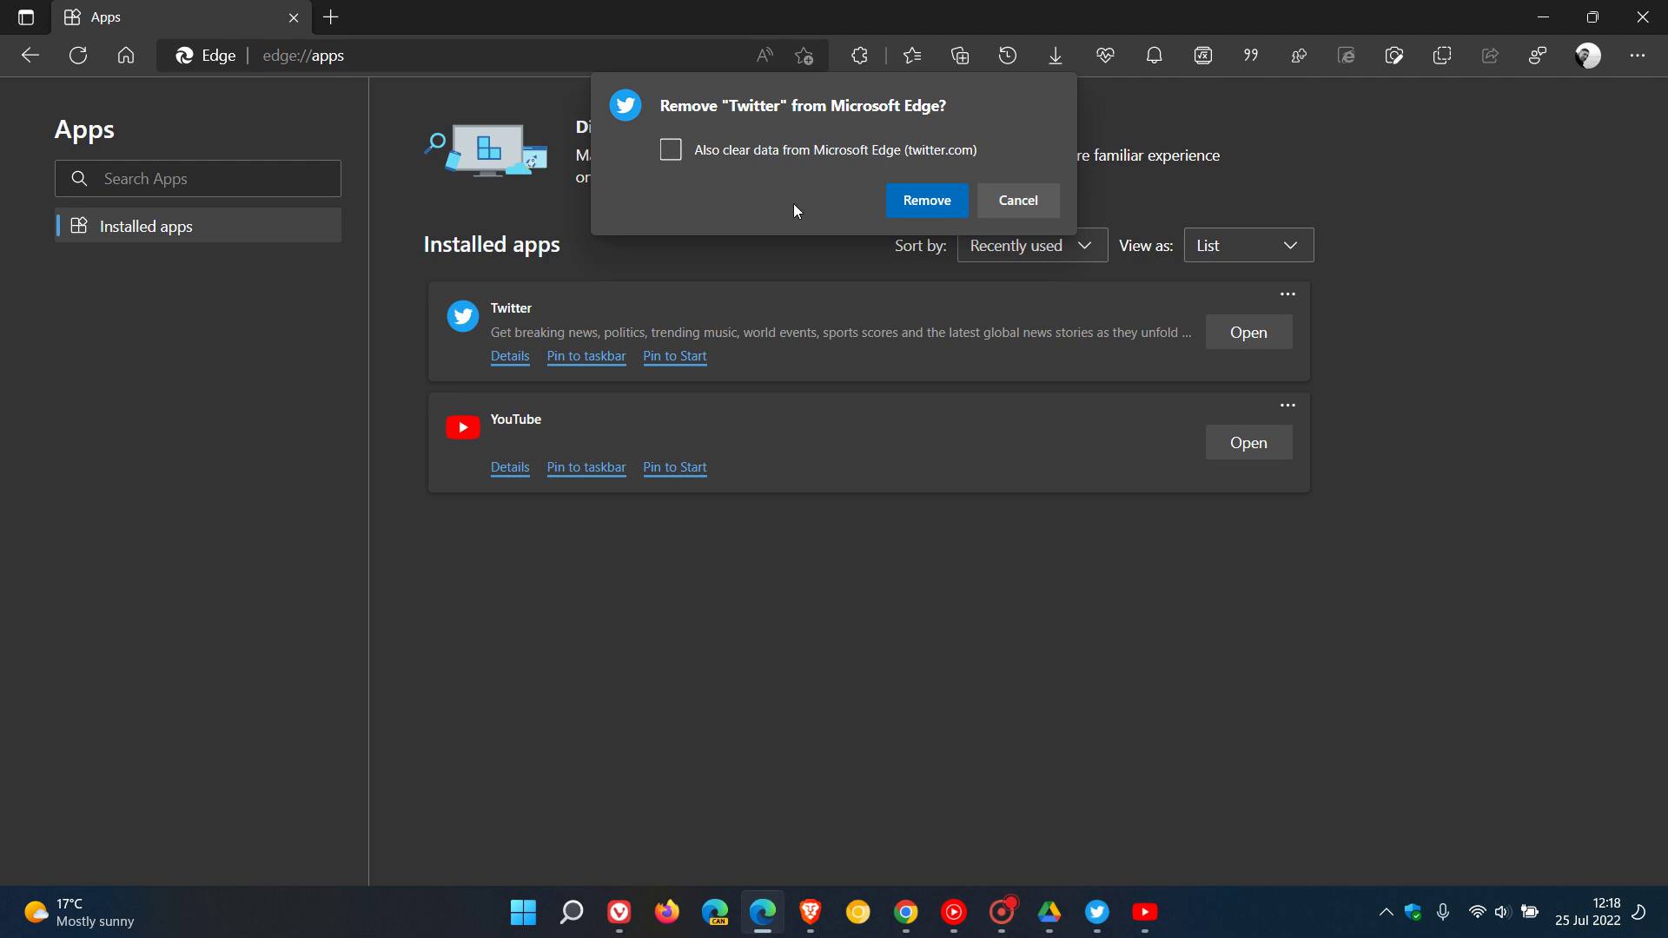
pyautogui.click(932, 207)
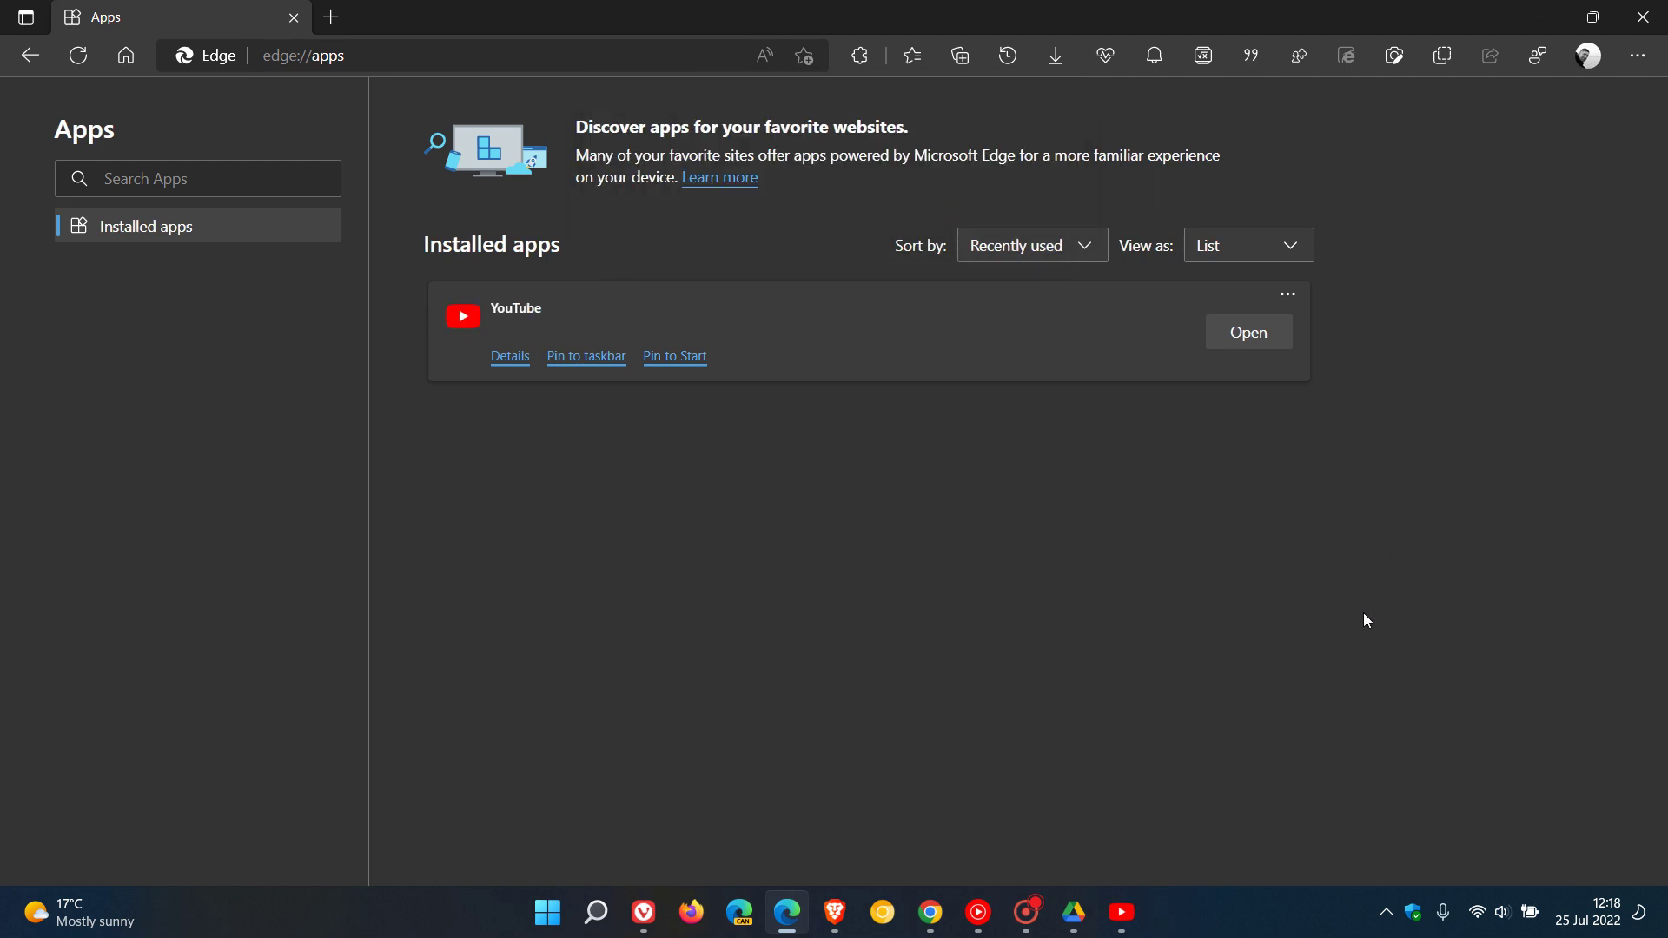
# Minimise the Edge, Chrome, Vivaldi and Brave windows to reveal the Windows desktop.
pyautogui.click(1540, 24)
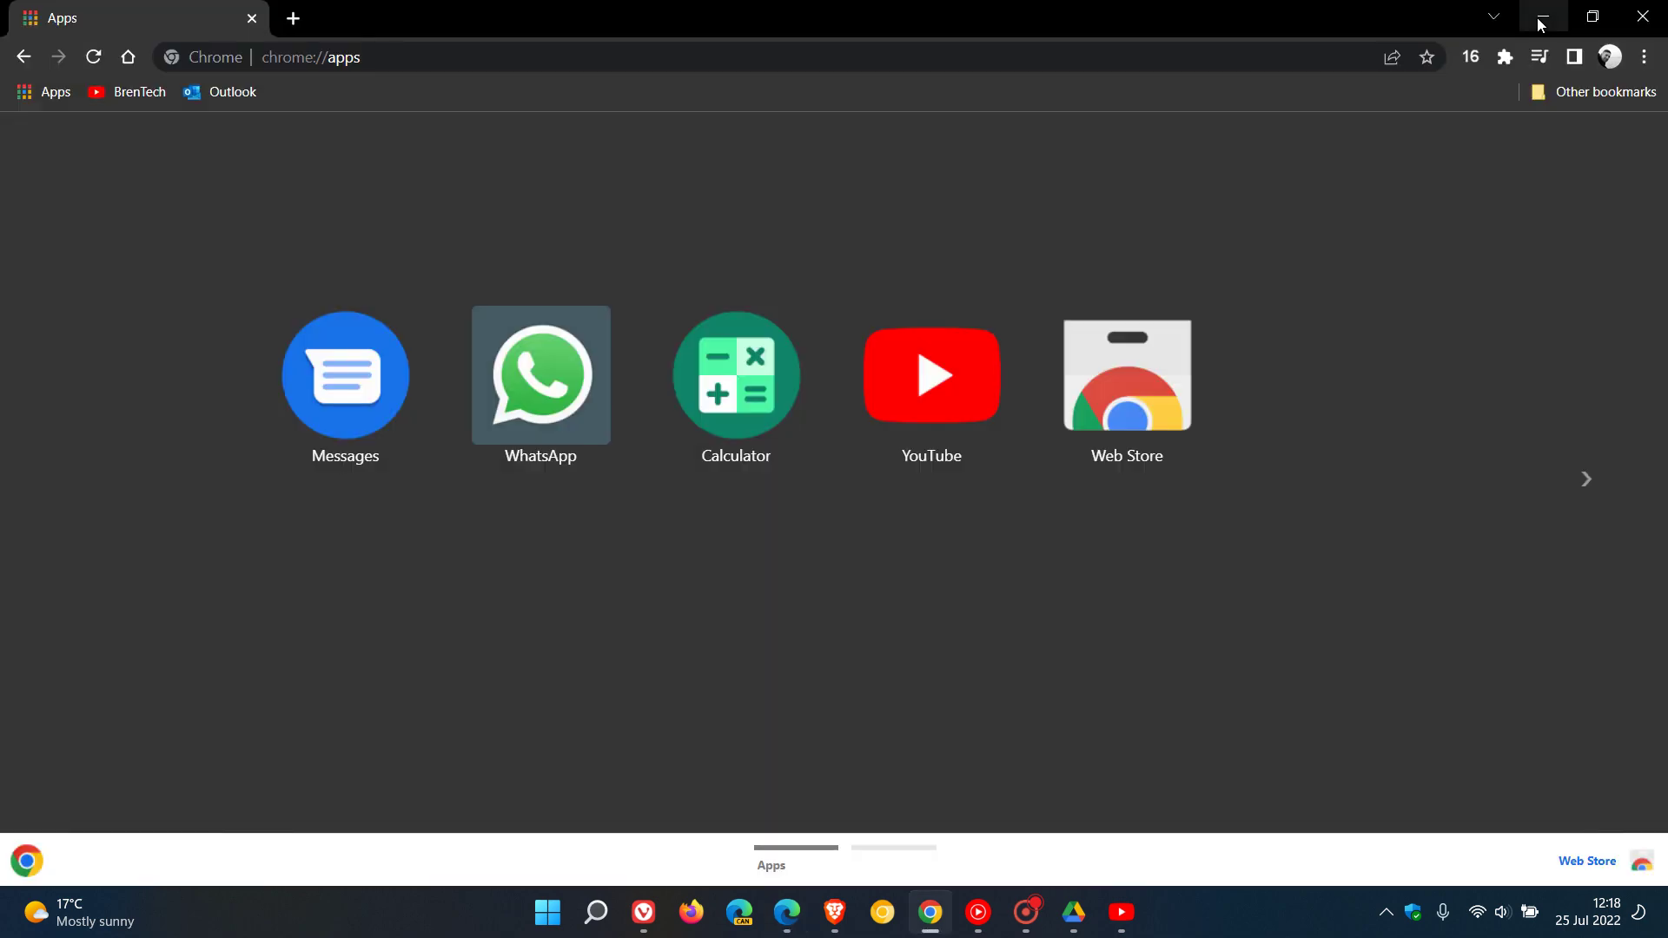
pyautogui.click(1539, 22)
pyautogui.click(1540, 21)
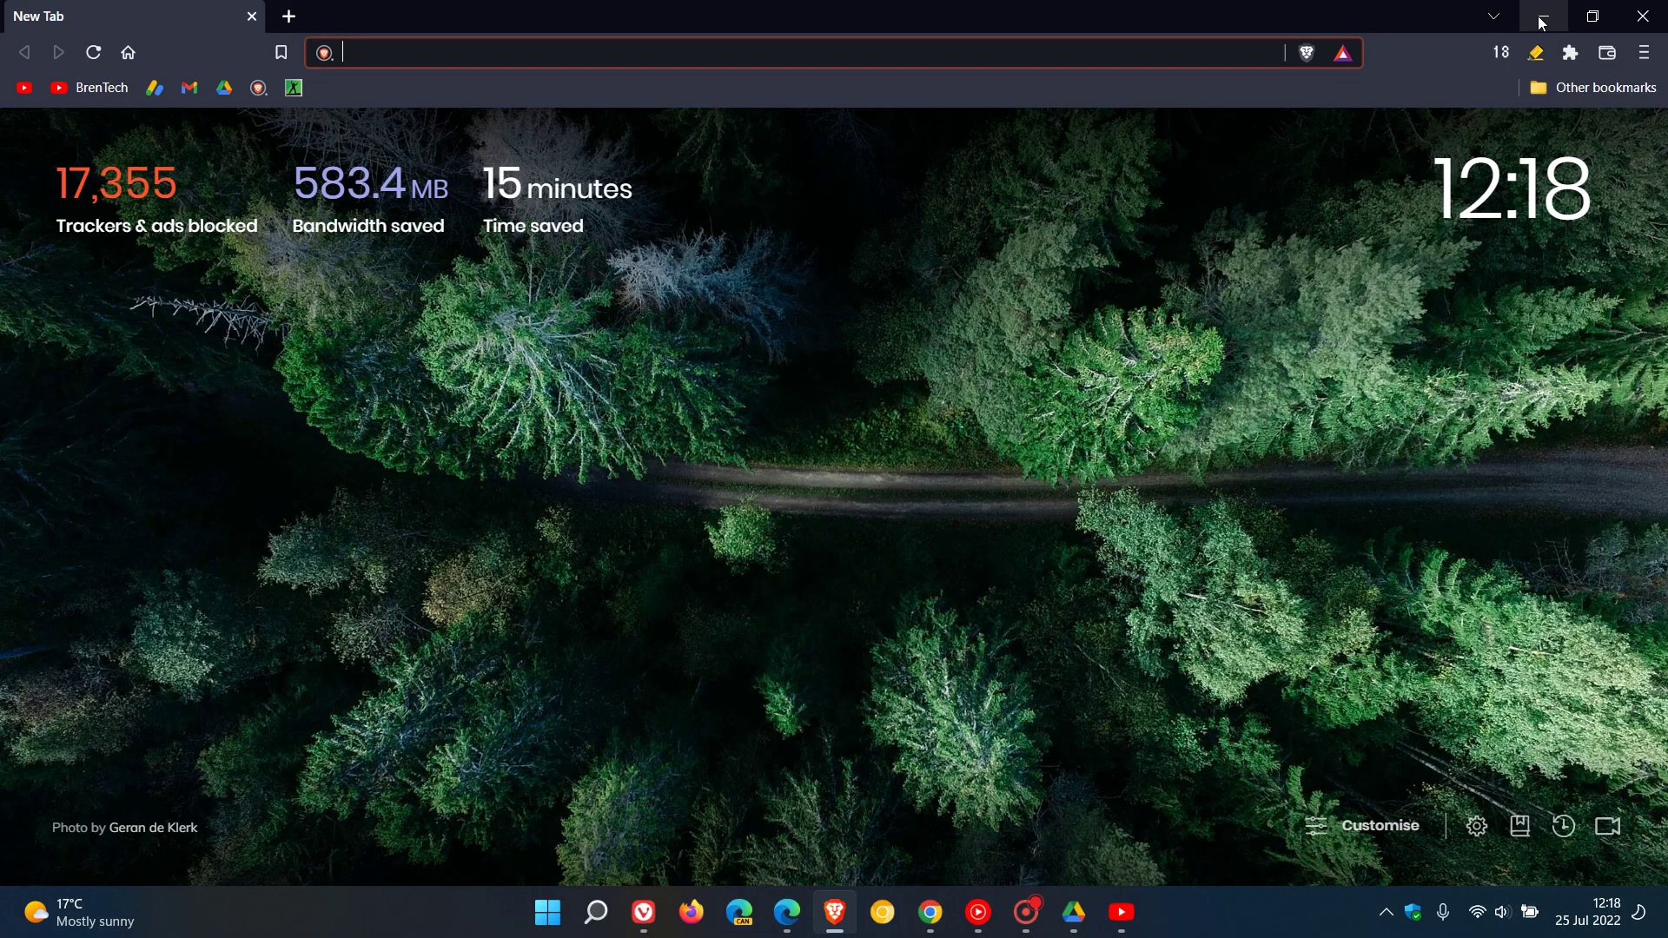
pyautogui.click(1540, 22)
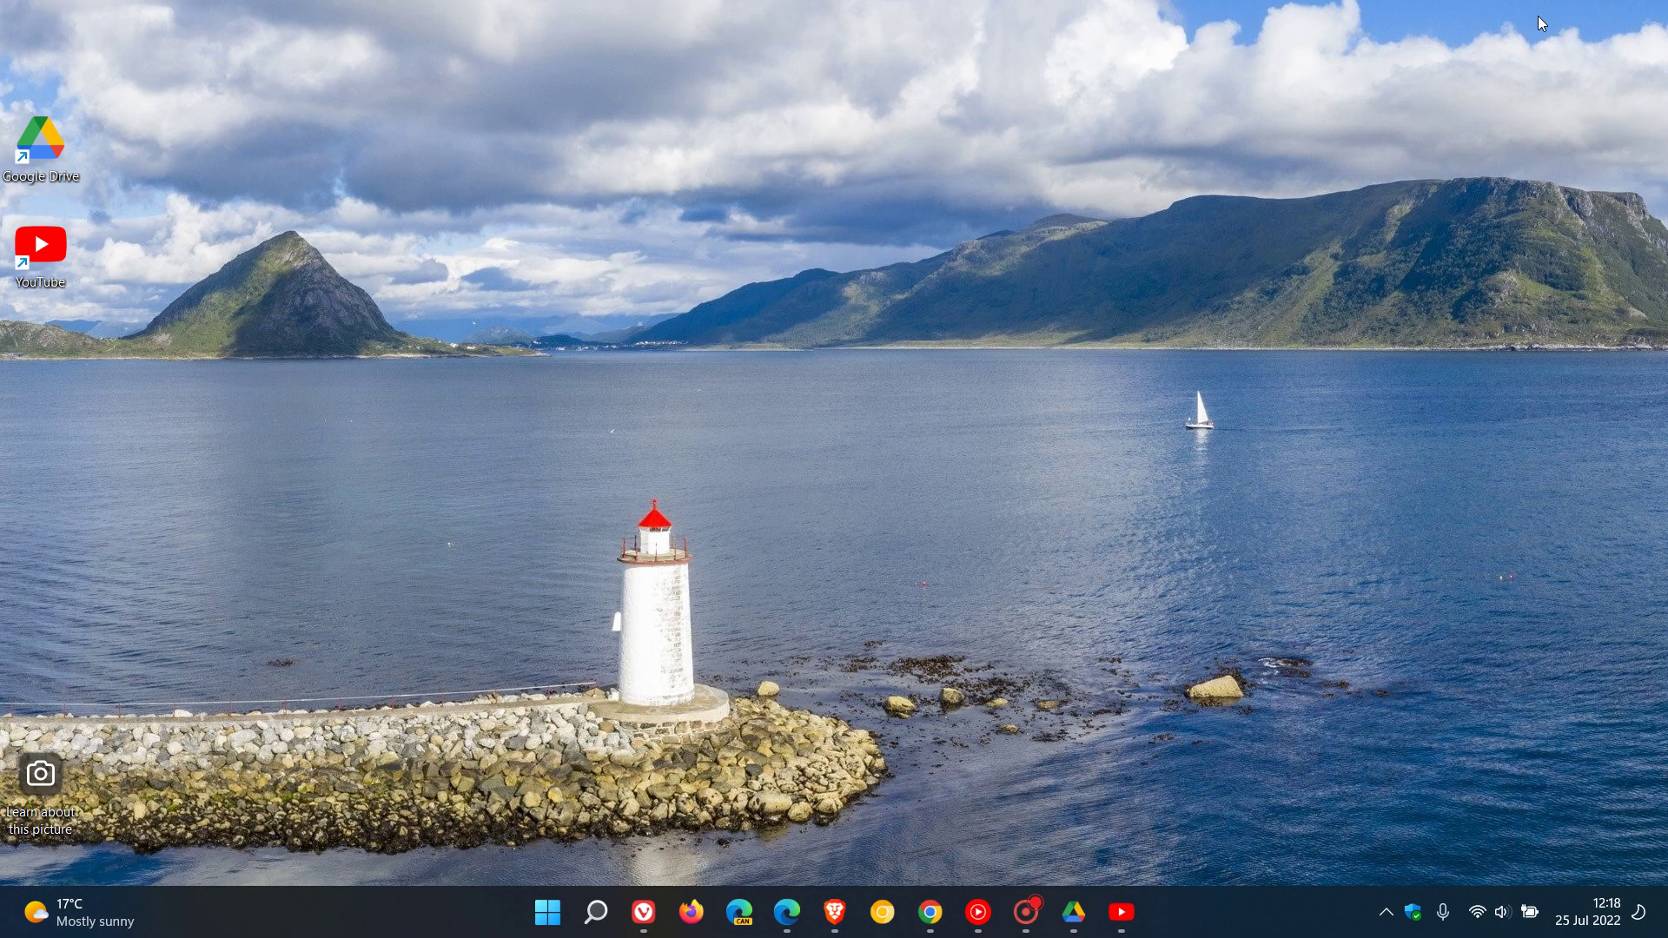